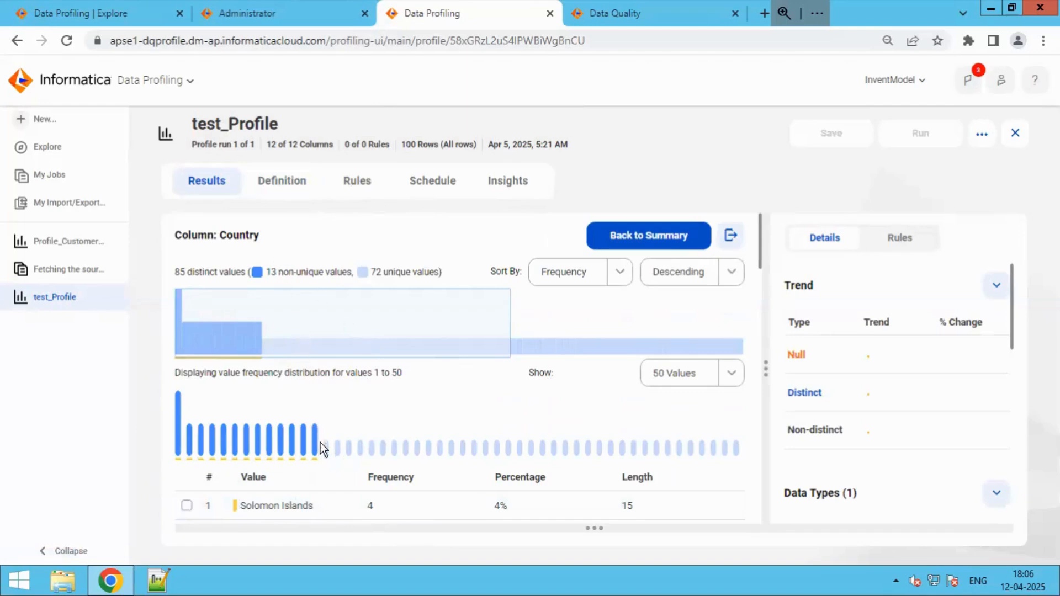
Examine the value frequency distribution of the Country column, comparing the frequency, percentage and length of its listed values
{"action": "scroll", "coordinate": [351, 502], "scroll_direction": "down", "scroll_amount": 4}
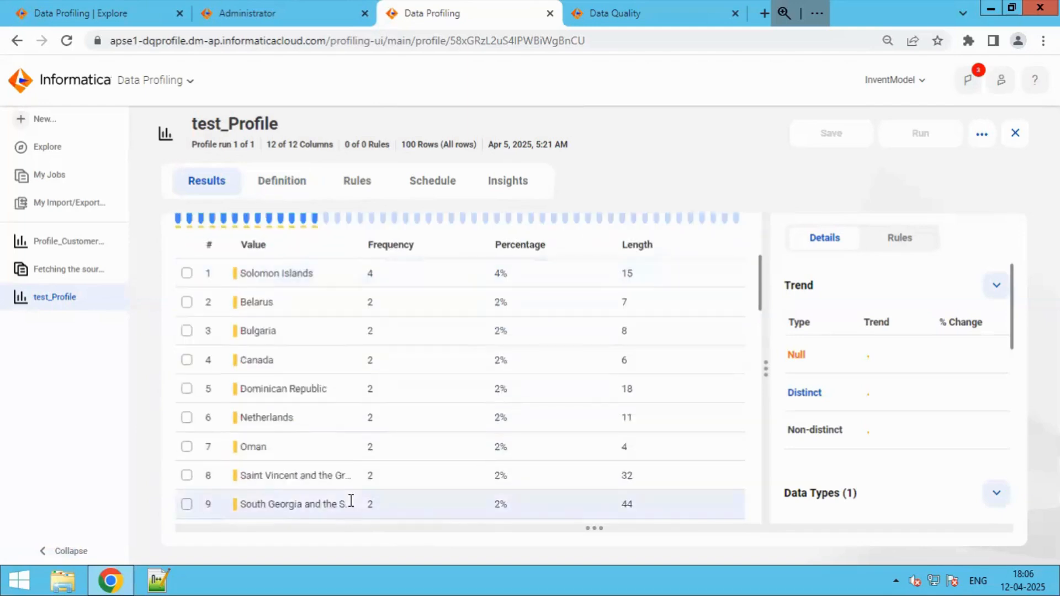
{"action": "scroll", "coordinate": [351, 502], "scroll_direction": "up", "scroll_amount": 2}
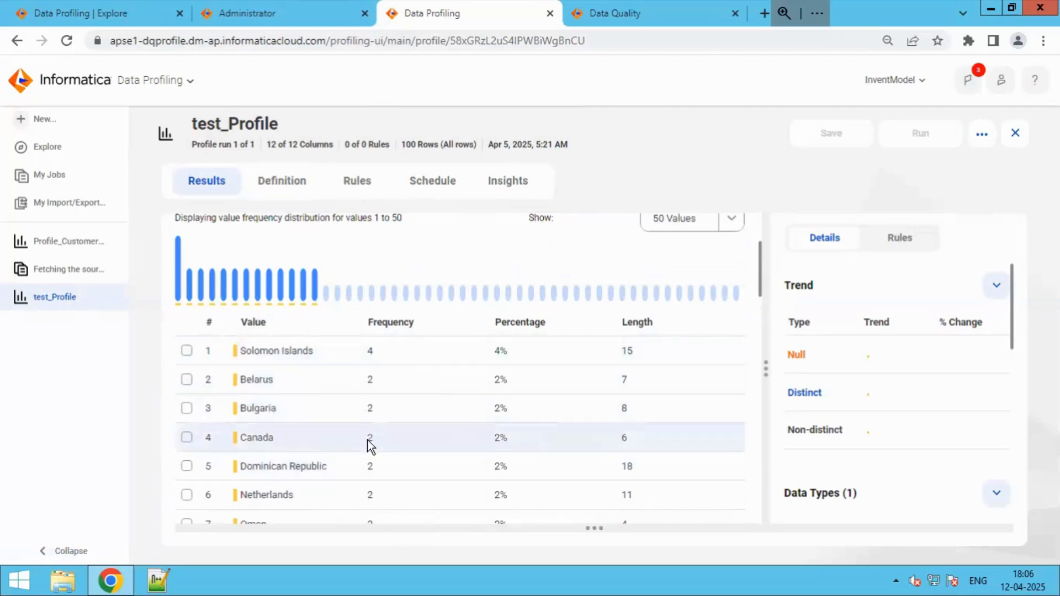
{"action": "double_click", "coordinate": [507, 440]}
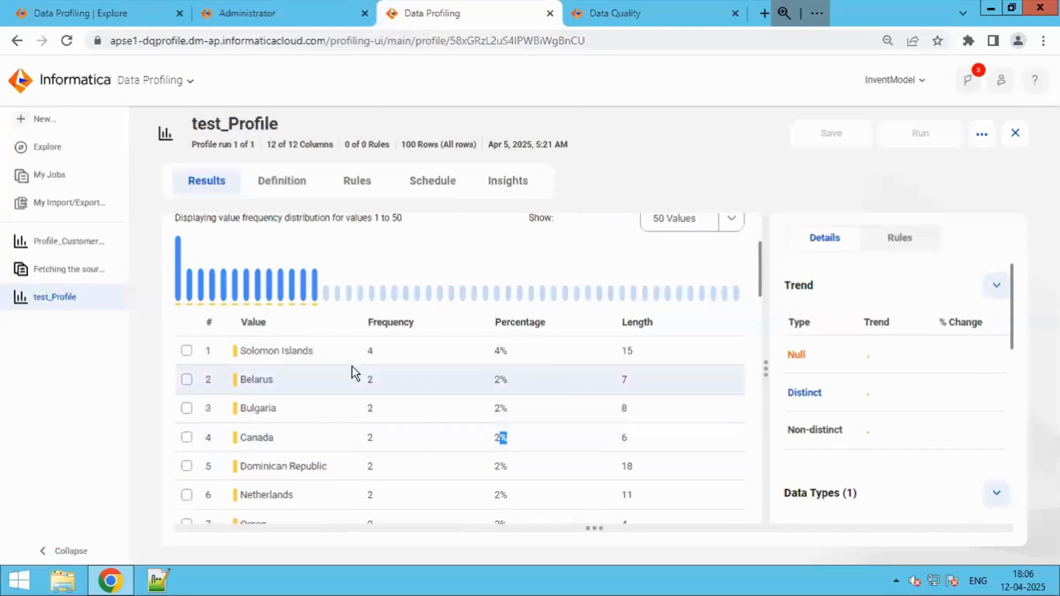
{"action": "left_click_drag", "start_coordinate": [489, 358], "coordinate": [509, 359]}
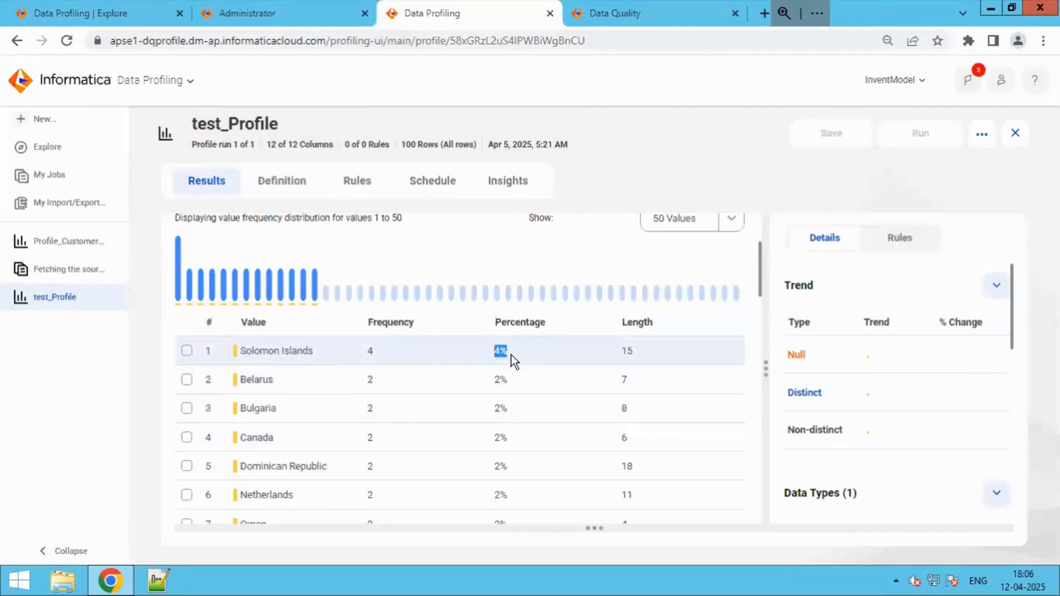
{"action": "scroll", "coordinate": [604, 499], "scroll_direction": "down", "scroll_amount": 3}
{"action": "scroll", "coordinate": [603, 499], "scroll_direction": "down", "scroll_amount": 10}
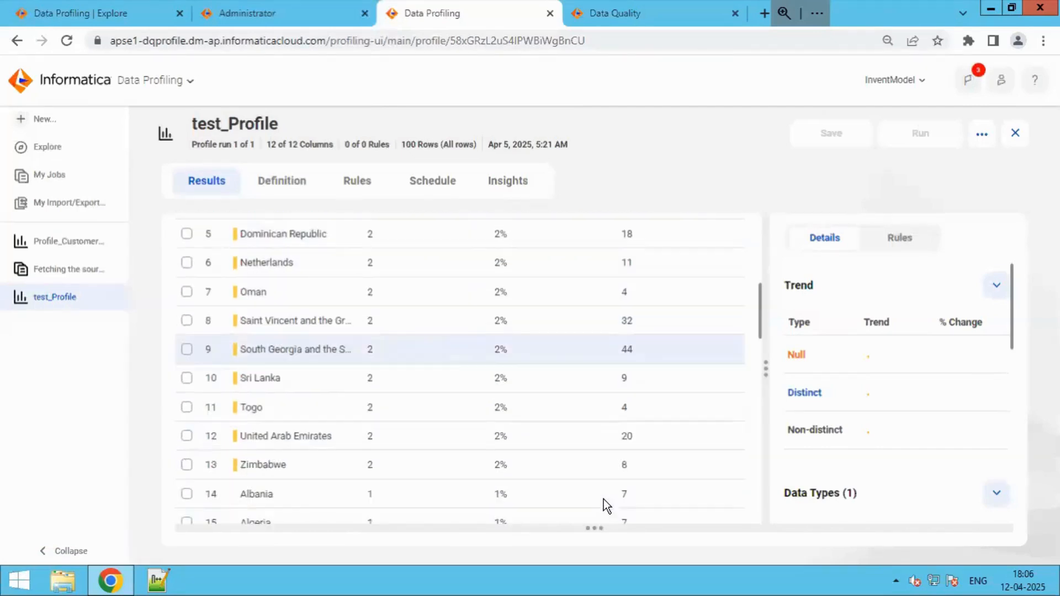
{"action": "scroll", "coordinate": [600, 498], "scroll_direction": "down", "scroll_amount": 5}
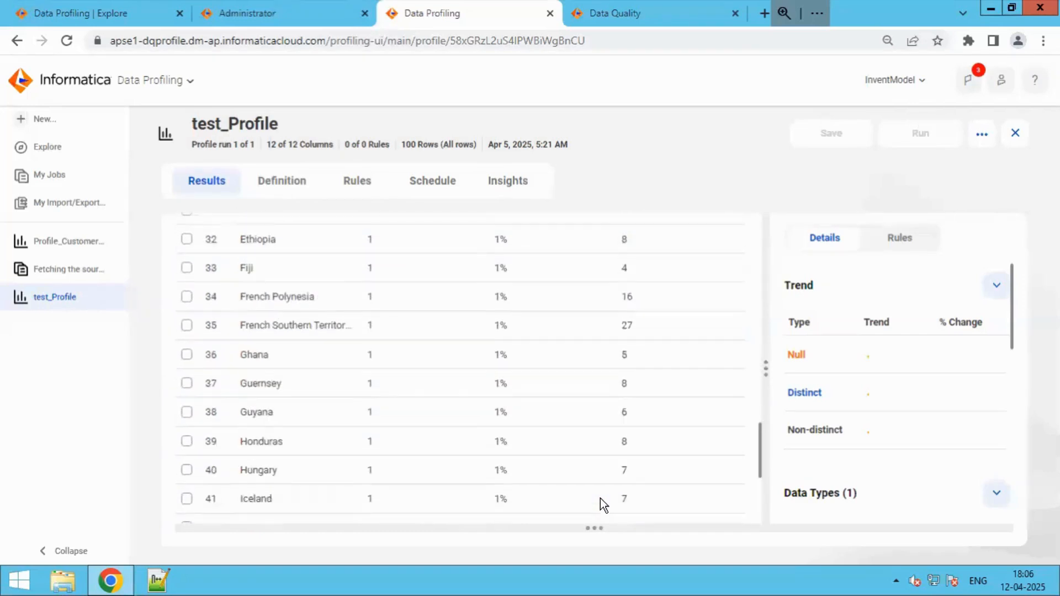
{"action": "scroll", "coordinate": [600, 498], "scroll_direction": "up", "scroll_amount": 20}
{"action": "scroll", "coordinate": [601, 498], "scroll_direction": "down", "scroll_amount": 4}
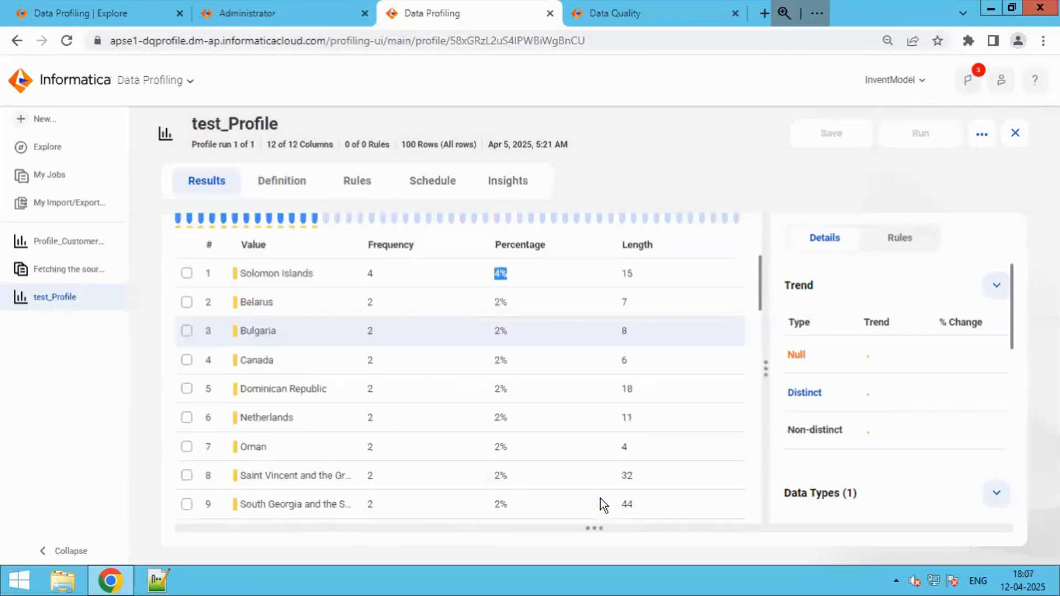
{"action": "scroll", "coordinate": [601, 498], "scroll_direction": "up", "scroll_amount": 2}
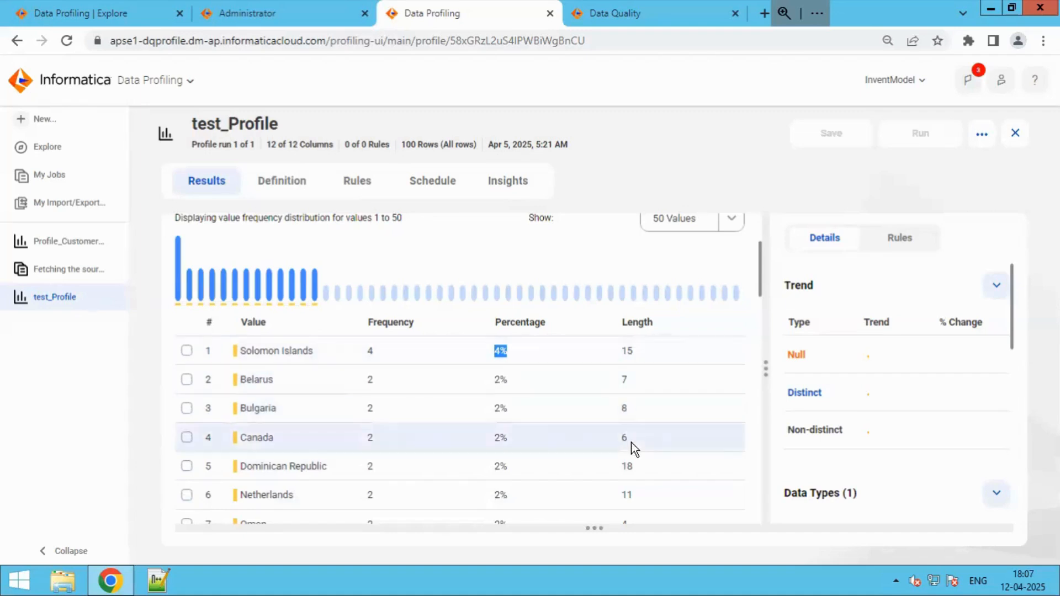
{"action": "scroll", "coordinate": [631, 442], "scroll_direction": "up", "scroll_amount": 3}
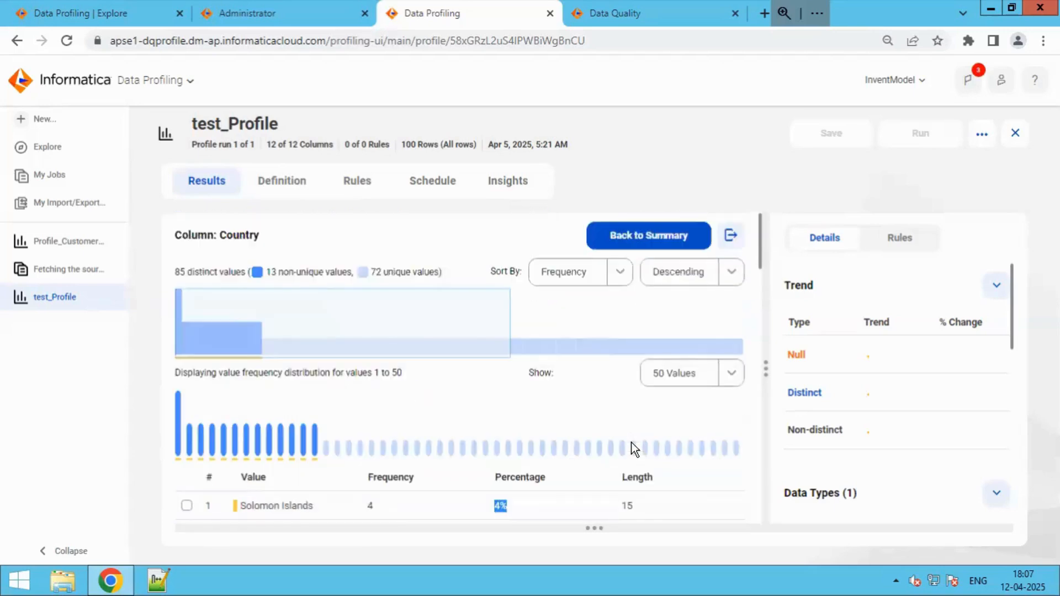
Close and reopen test_Profile from the Default project, clearing the error notices and the data preview from its results
{"action": "left_click", "coordinate": [1014, 137]}
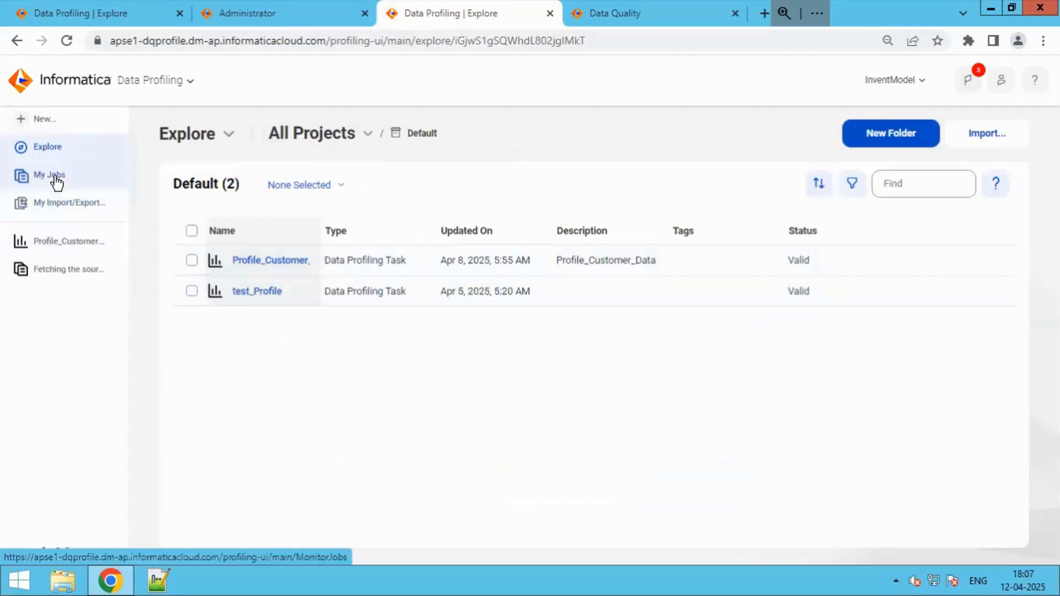
{"action": "left_click", "coordinate": [245, 303]}
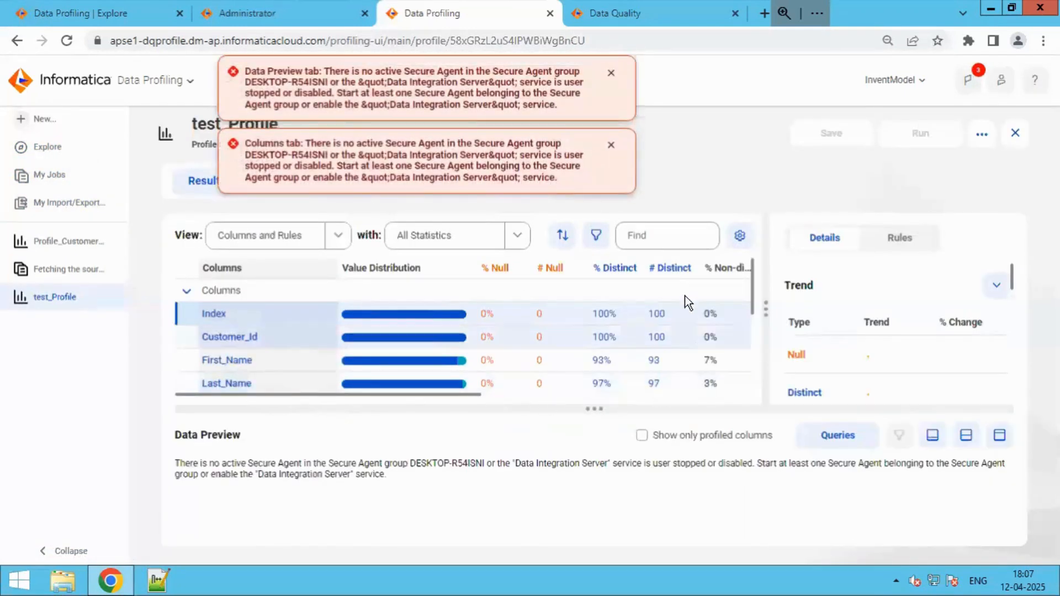
{"action": "left_click", "coordinate": [610, 72]}
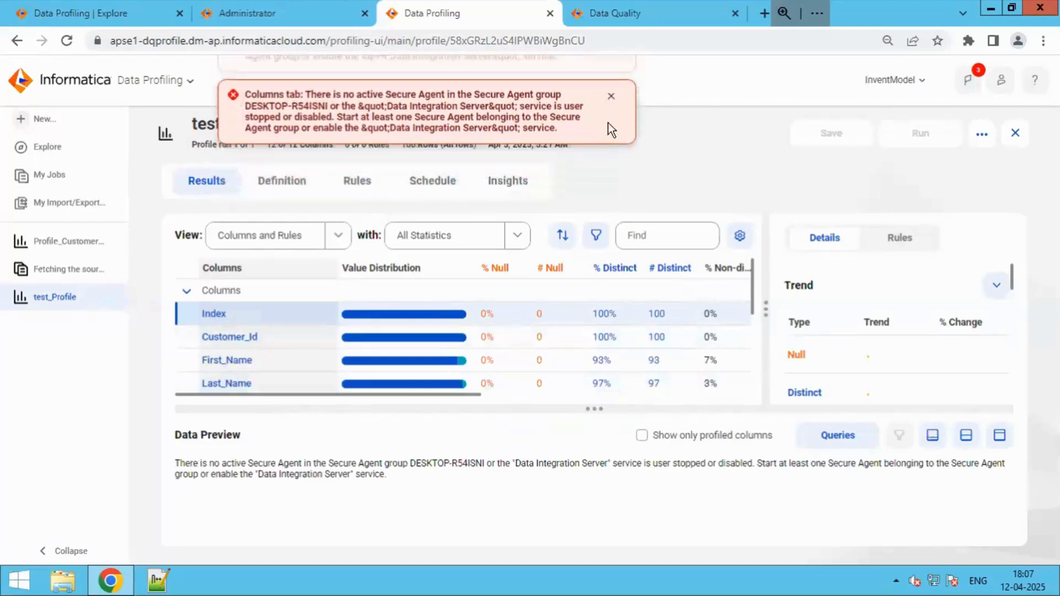
{"action": "left_click", "coordinate": [610, 74]}
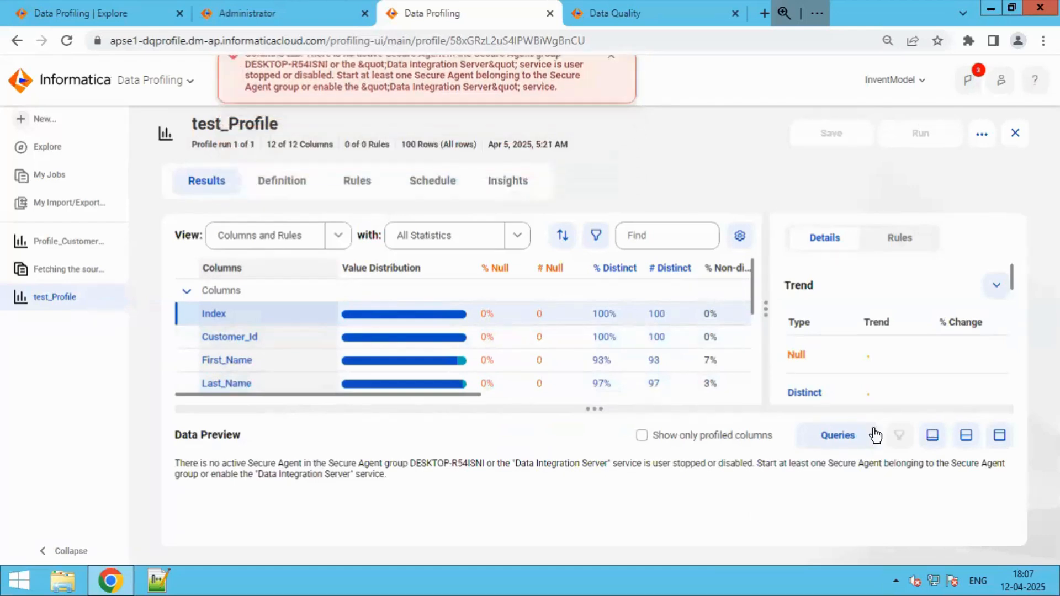
{"action": "left_click", "coordinate": [933, 437]}
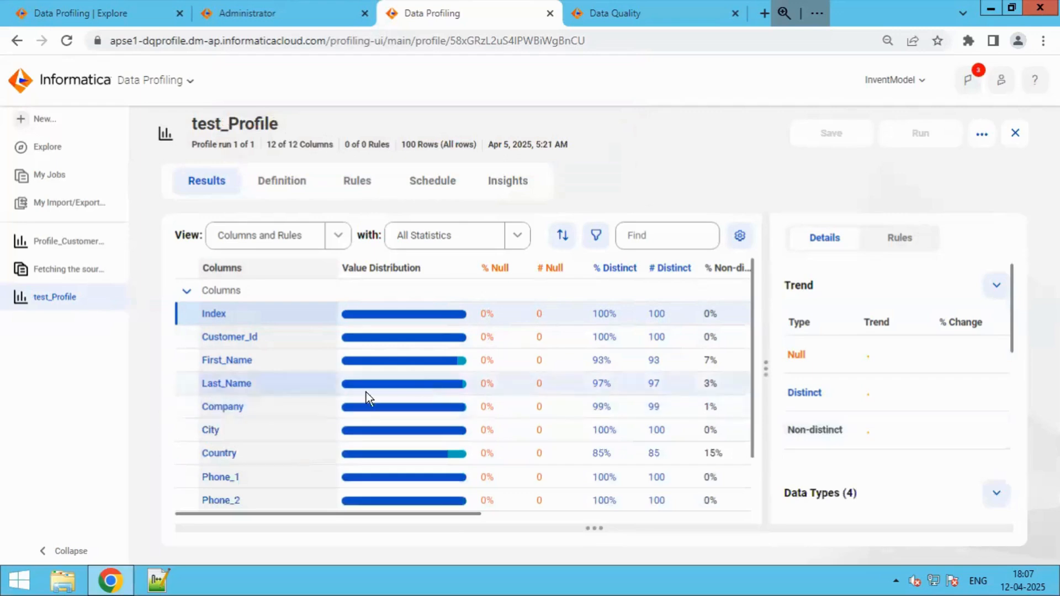
Review the Subscription_Date column's value frequencies, comparing repeated and unique dates, and return to the column summary
{"action": "scroll", "coordinate": [224, 454], "scroll_direction": "down", "scroll_amount": 1}
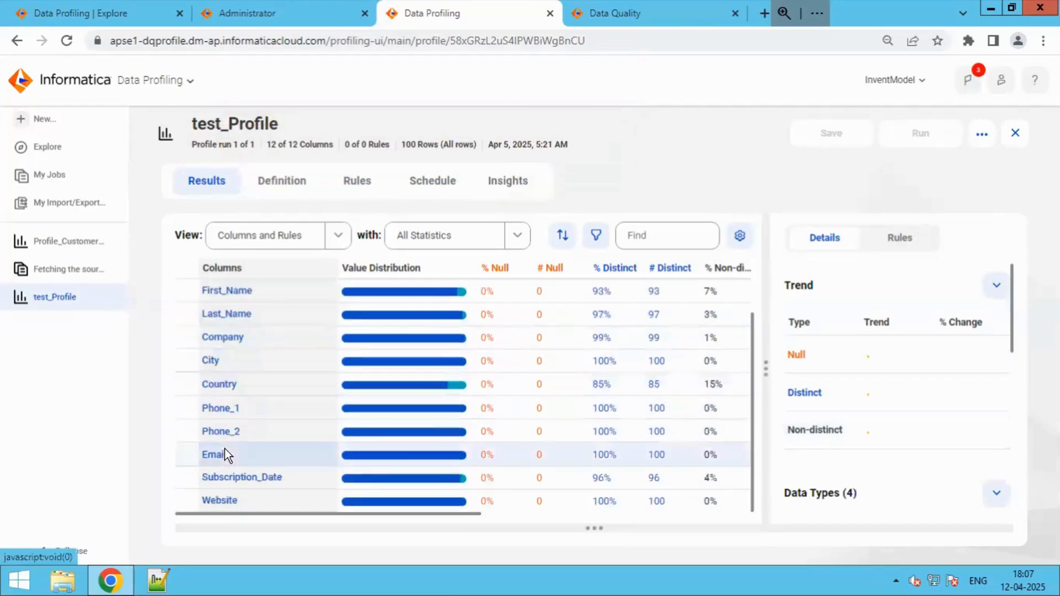
{"action": "left_click", "coordinate": [254, 484]}
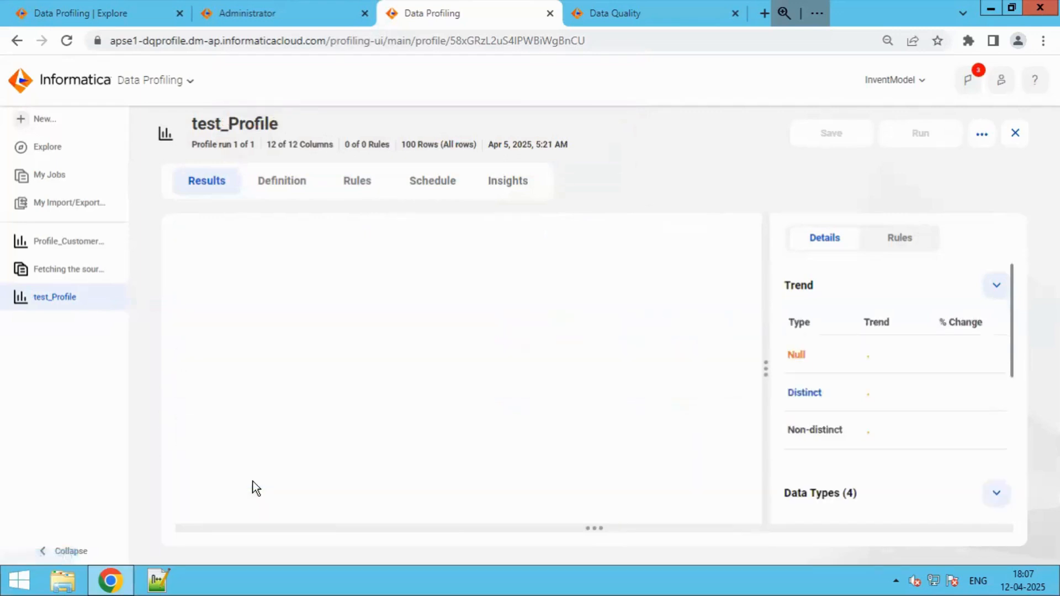
{"action": "scroll", "coordinate": [334, 456], "scroll_direction": "down", "scroll_amount": 4}
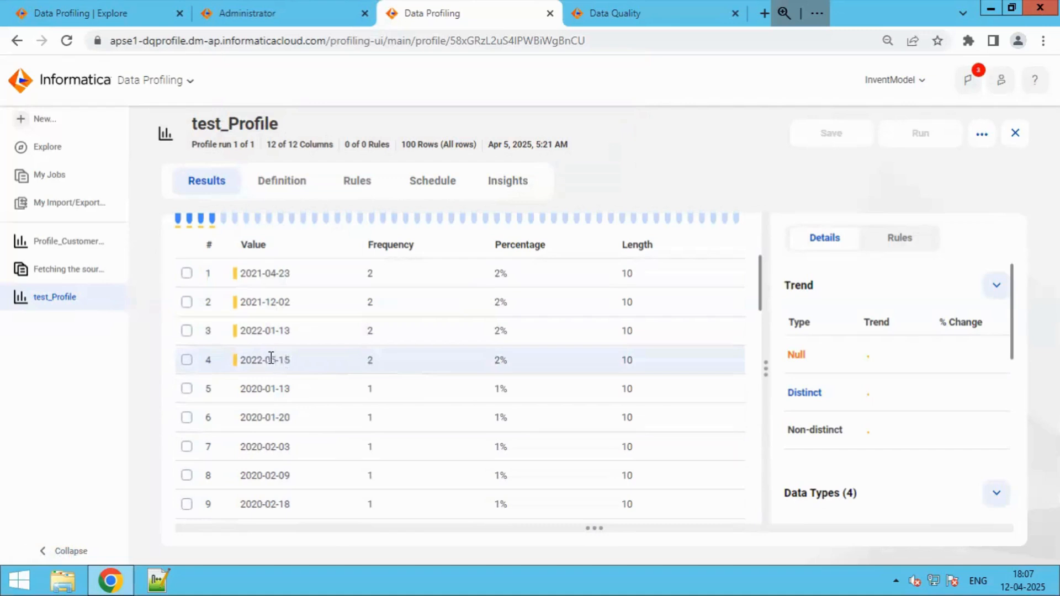
{"action": "left_click_drag", "start_coordinate": [258, 361], "coordinate": [284, 361]}
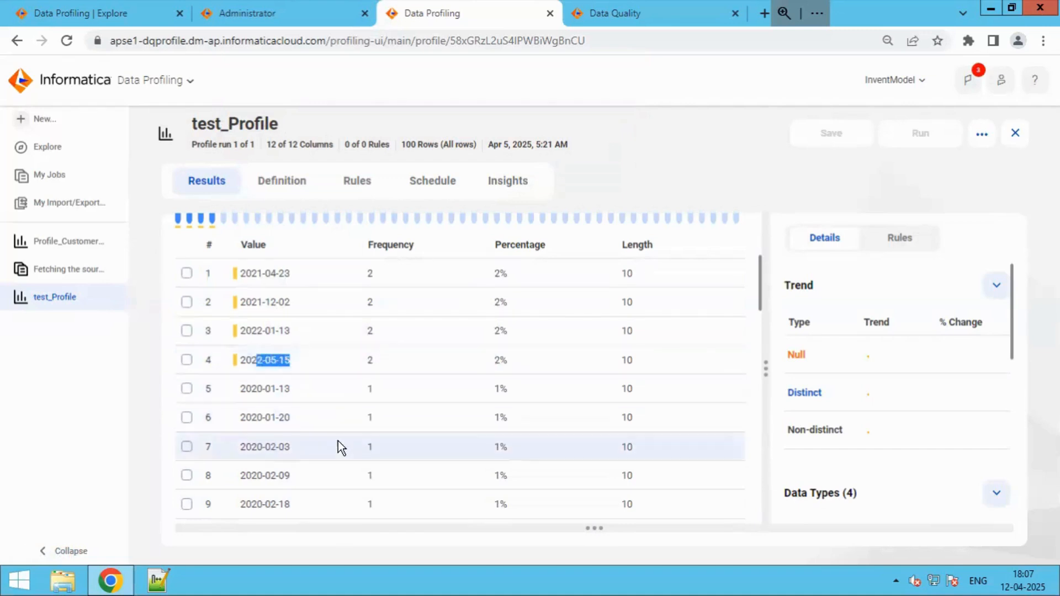
{"action": "scroll", "coordinate": [337, 444], "scroll_direction": "up", "scroll_amount": 4}
{"action": "scroll", "coordinate": [337, 442], "scroll_direction": "down", "scroll_amount": 4}
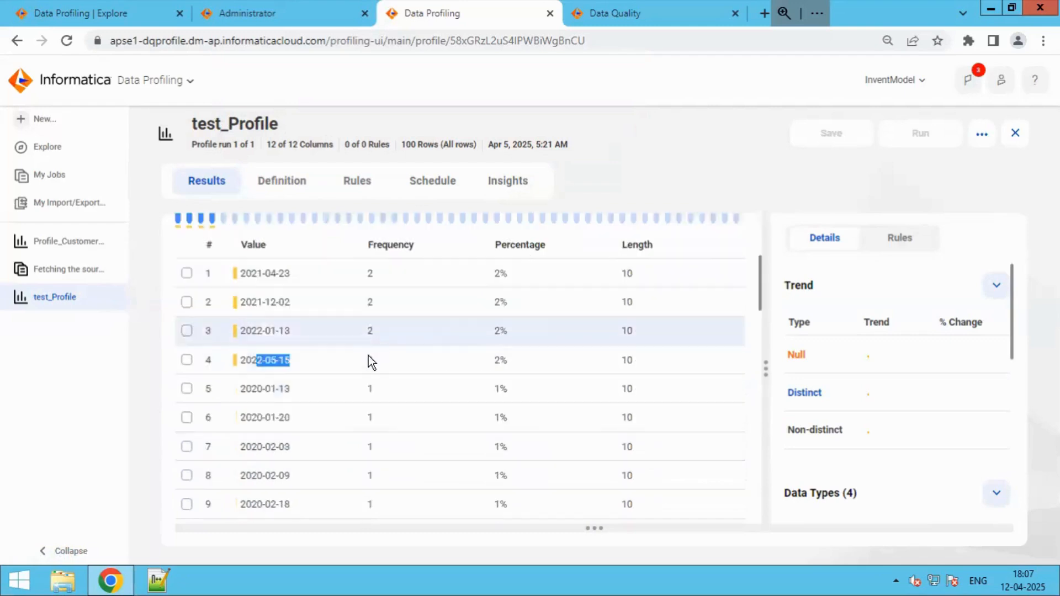
{"action": "left_click_drag", "start_coordinate": [378, 362], "coordinate": [367, 361]}
{"action": "scroll", "coordinate": [472, 428], "scroll_direction": "down", "scroll_amount": 1}
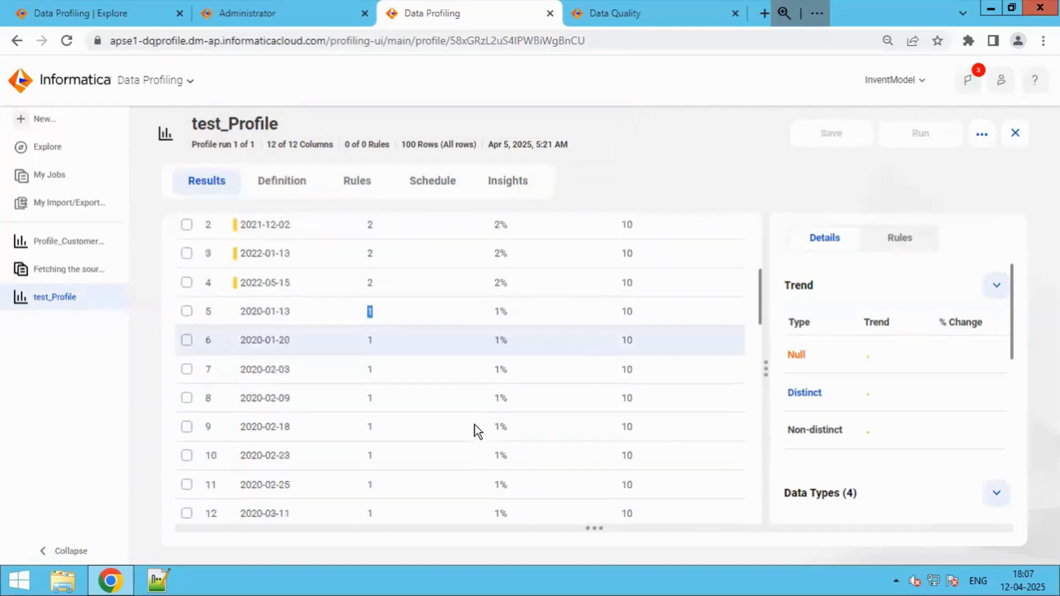
{"action": "scroll", "coordinate": [472, 428], "scroll_direction": "up", "scroll_amount": 1}
{"action": "scroll", "coordinate": [472, 429], "scroll_direction": "up", "scroll_amount": 4}
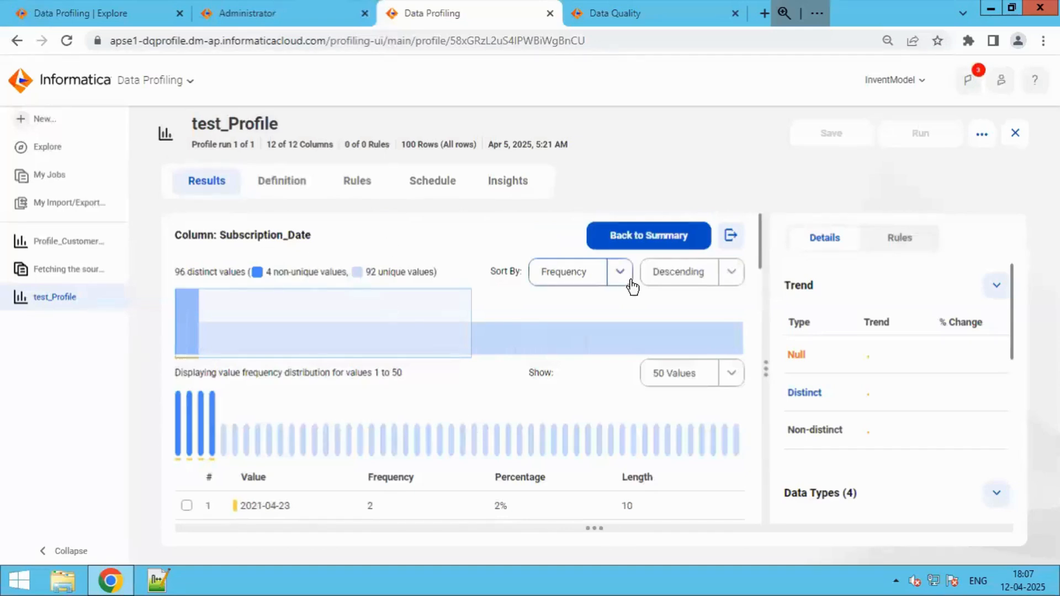
{"action": "left_click", "coordinate": [642, 247]}
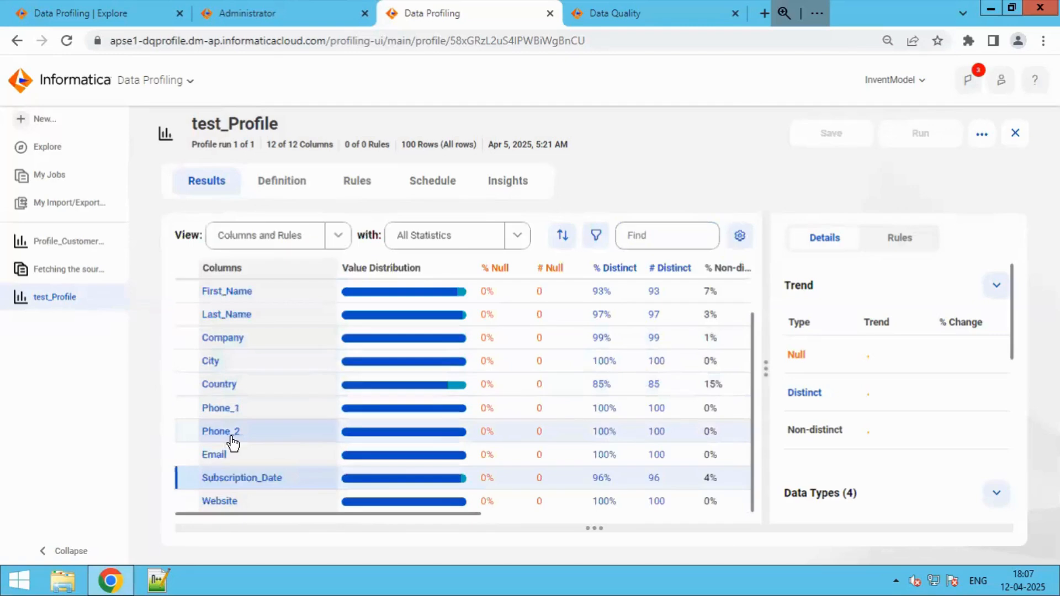
Open the Company column's detailed results and review the frequency and percentage of its values
{"action": "scroll", "coordinate": [231, 436], "scroll_direction": "up", "scroll_amount": 2}
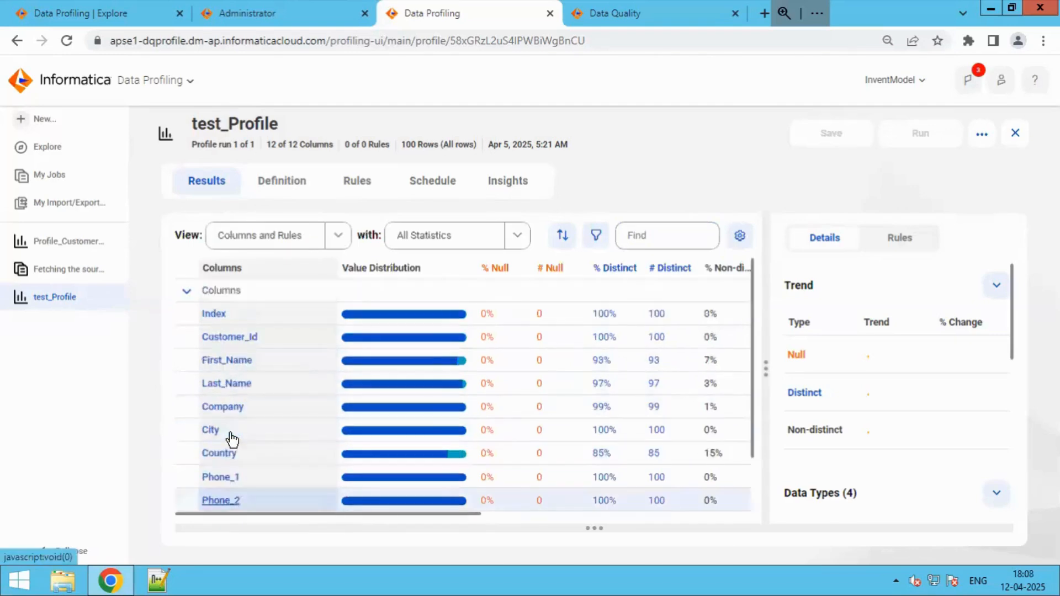
{"action": "left_click", "coordinate": [217, 406]}
{"action": "scroll", "coordinate": [390, 428], "scroll_direction": "down", "scroll_amount": 5}
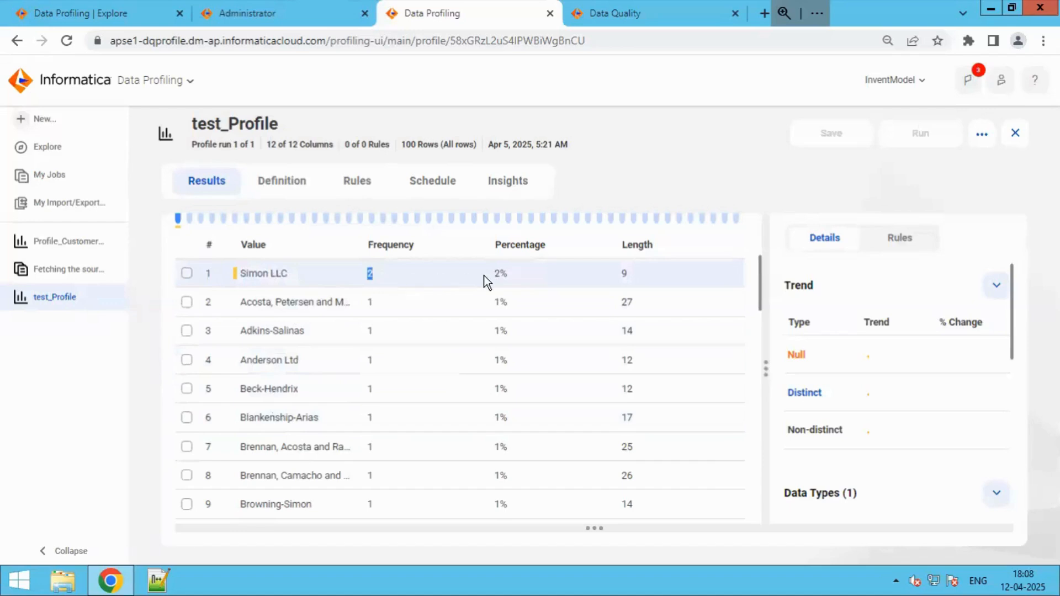
{"action": "scroll", "coordinate": [558, 452], "scroll_direction": "up", "scroll_amount": 5}
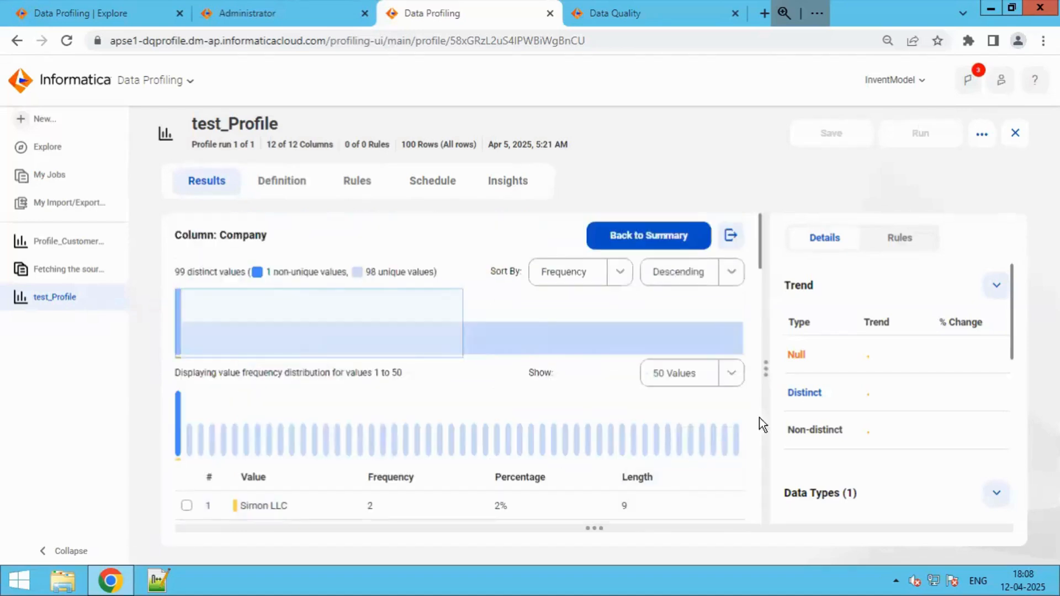
Examine the Company column's trend types Null, Distinct and Non-distinct, and check its associated rules
{"action": "left_click_drag", "start_coordinate": [795, 359], "coordinate": [814, 392]}
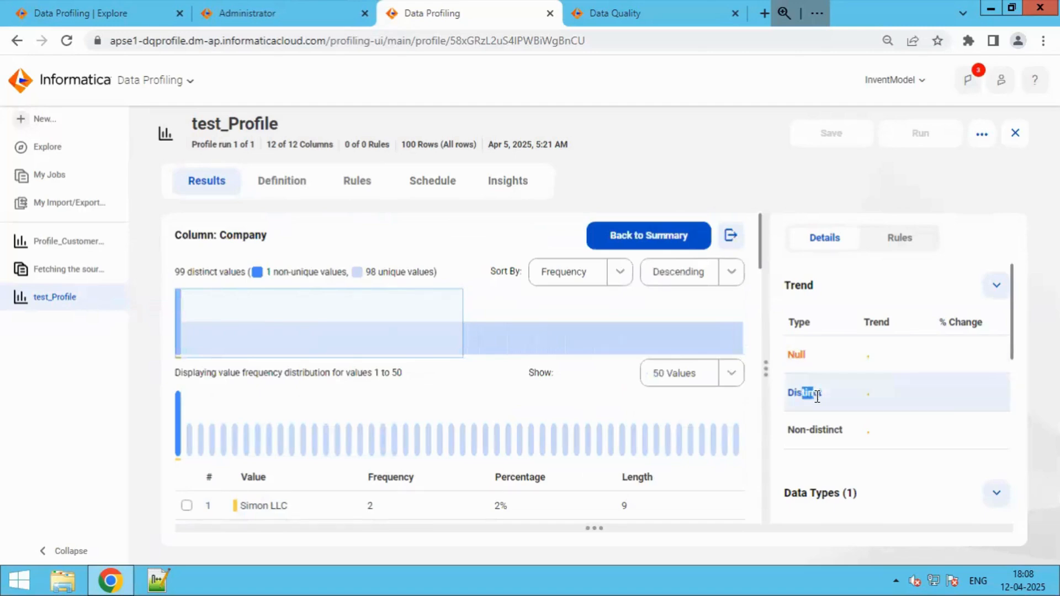
{"action": "left_click_drag", "start_coordinate": [806, 430], "coordinate": [815, 429]}
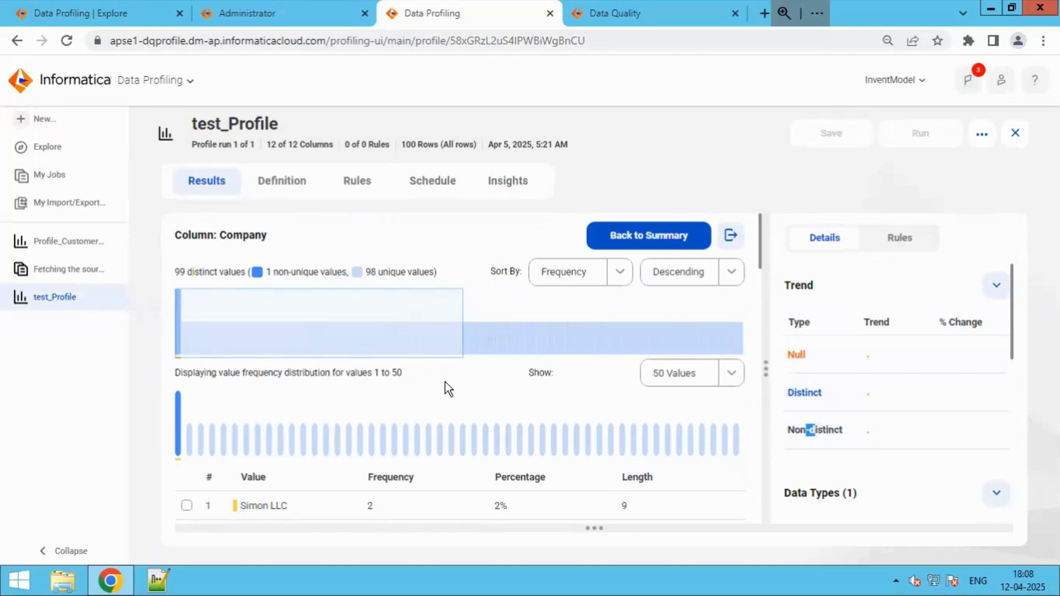
{"action": "left_click", "coordinate": [797, 354]}
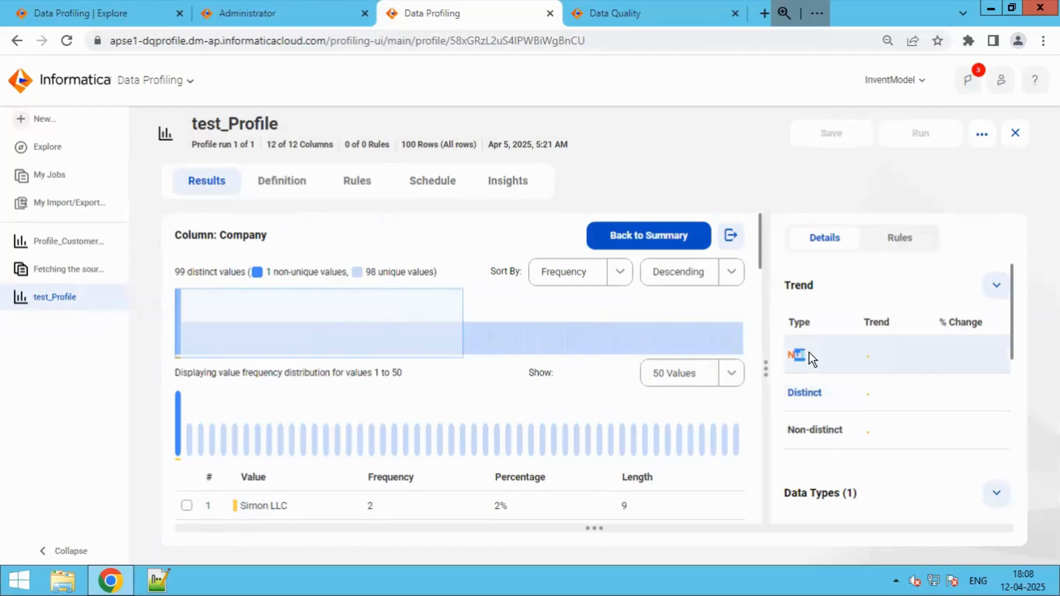
{"action": "left_click_drag", "start_coordinate": [818, 430], "coordinate": [834, 429]}
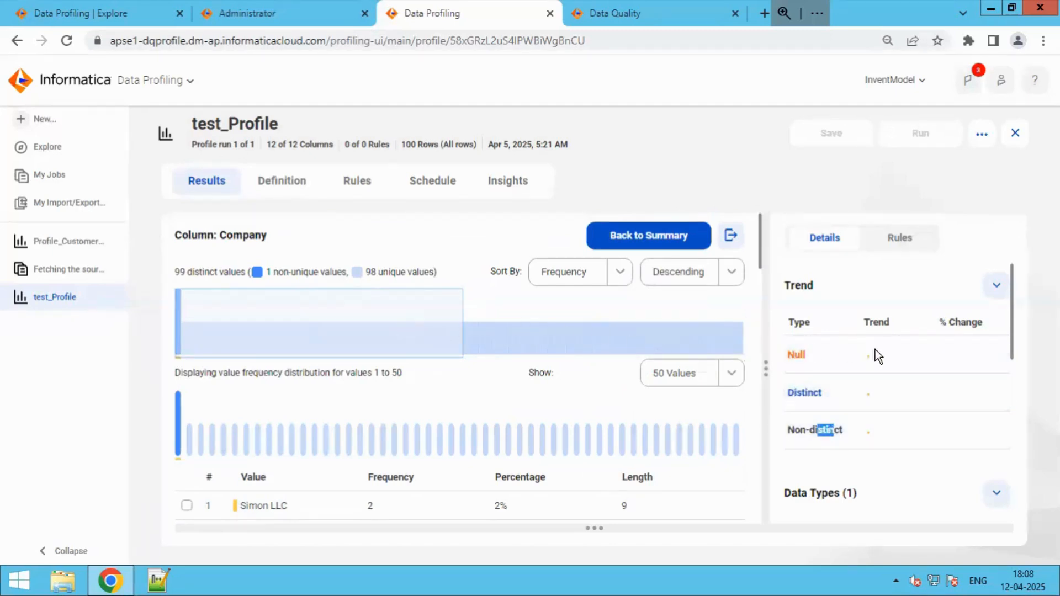
{"action": "left_click", "coordinate": [889, 239]}
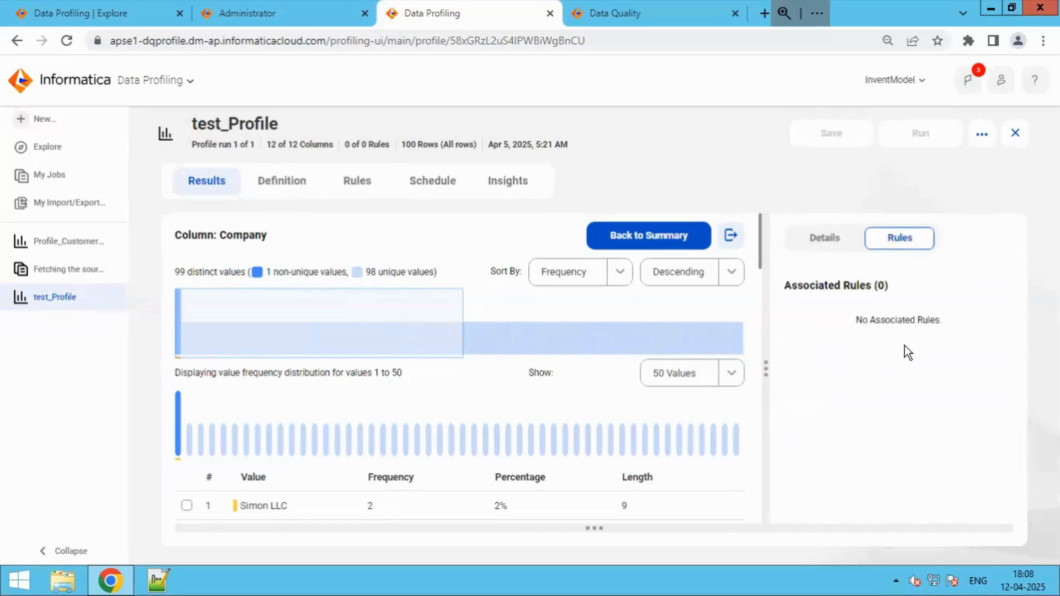
{"action": "left_click", "coordinate": [832, 242]}
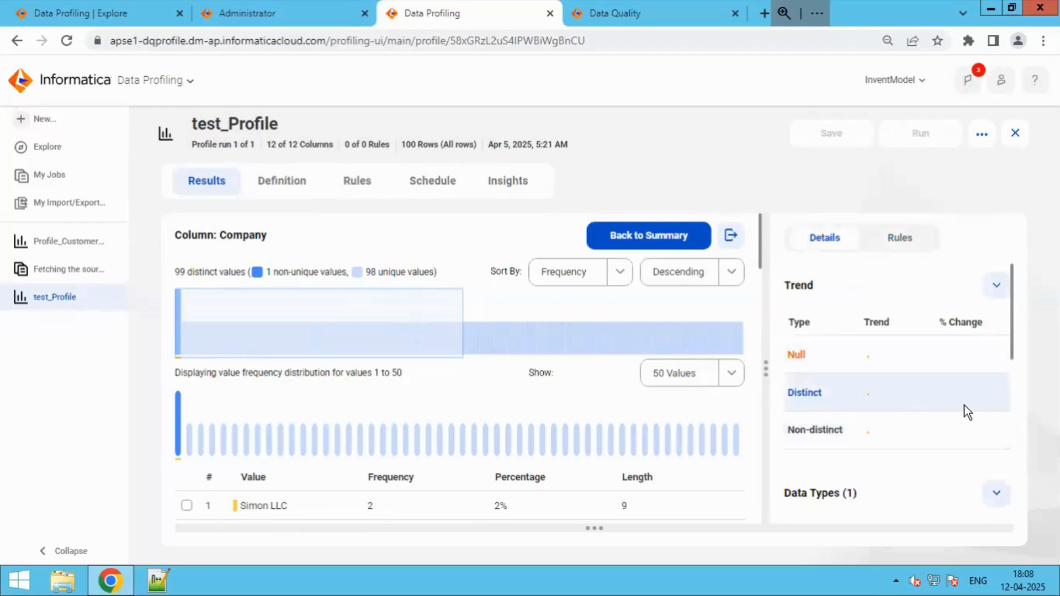
Browse the list of individual Company values, inspecting the names that occur only once
{"action": "scroll", "coordinate": [405, 418], "scroll_direction": "down", "scroll_amount": 4}
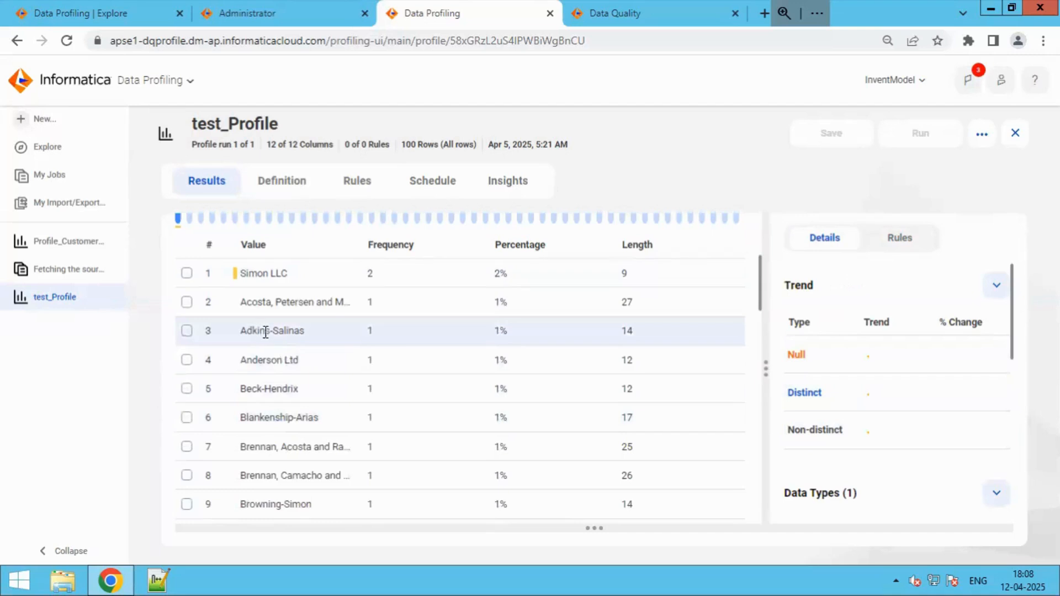
{"action": "left_click_drag", "start_coordinate": [251, 332], "coordinate": [273, 332]}
{"action": "left_click", "coordinate": [264, 370]}
{"action": "left_click_drag", "start_coordinate": [271, 389], "coordinate": [324, 489]}
{"action": "scroll", "coordinate": [325, 489], "scroll_direction": "down", "scroll_amount": 5}
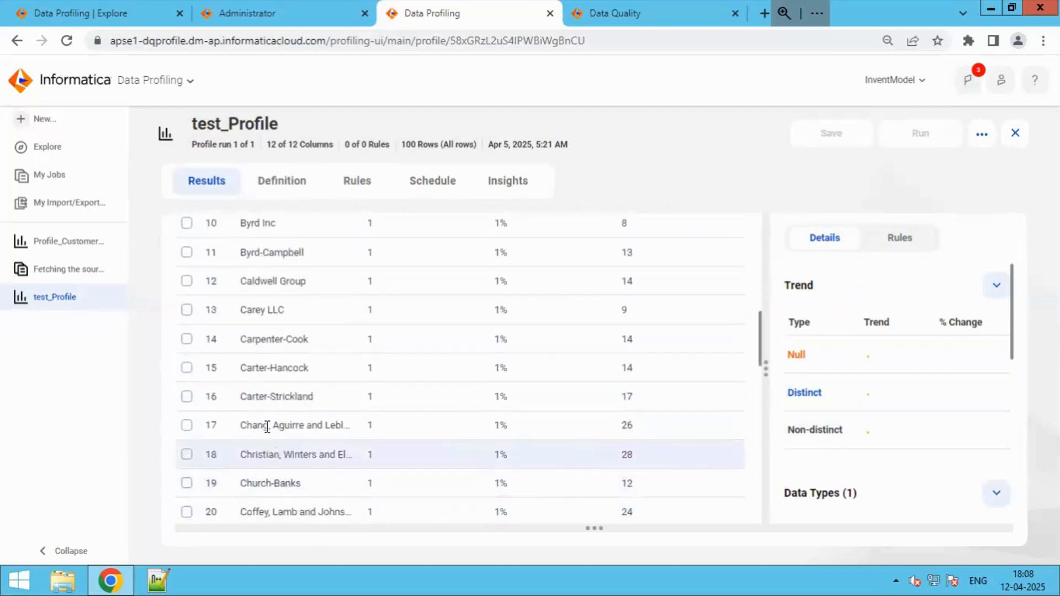
{"action": "left_click_drag", "start_coordinate": [260, 425], "coordinate": [294, 367]}
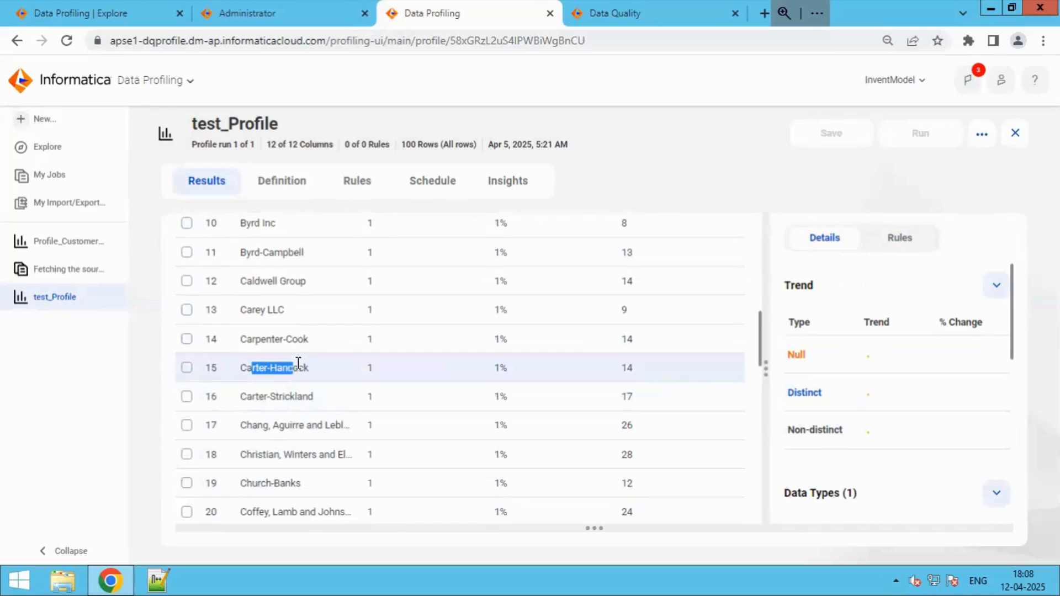
{"action": "scroll", "coordinate": [298, 364], "scroll_direction": "up", "scroll_amount": 9}
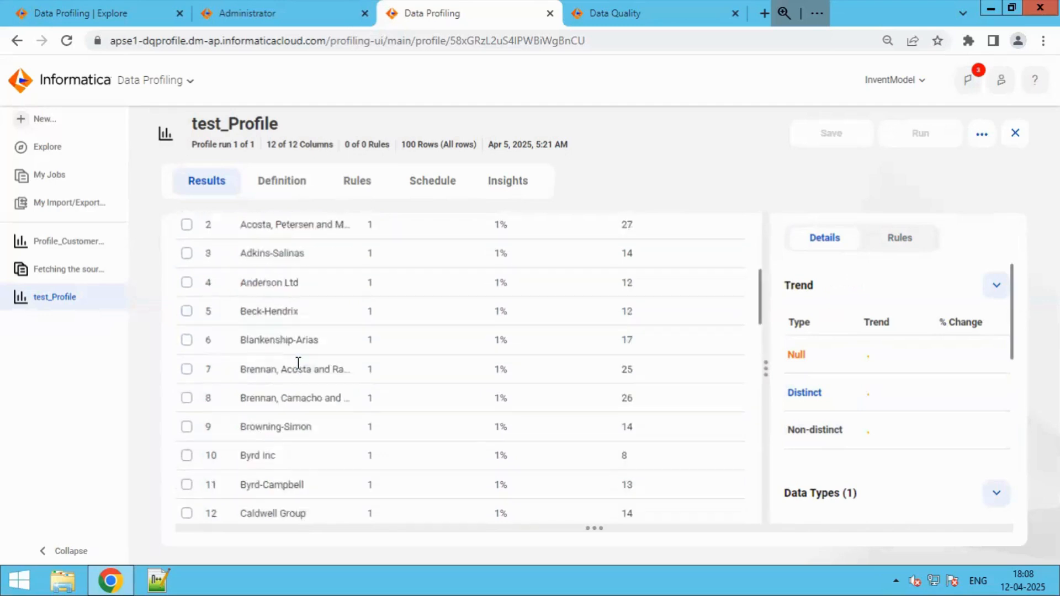
Start exporting the Company column's values to a new dictionary named DIC_COMPANY_LIST
{"action": "scroll", "coordinate": [297, 376], "scroll_direction": "down", "scroll_amount": 5}
{"action": "scroll", "coordinate": [291, 441], "scroll_direction": "up", "scroll_amount": 5}
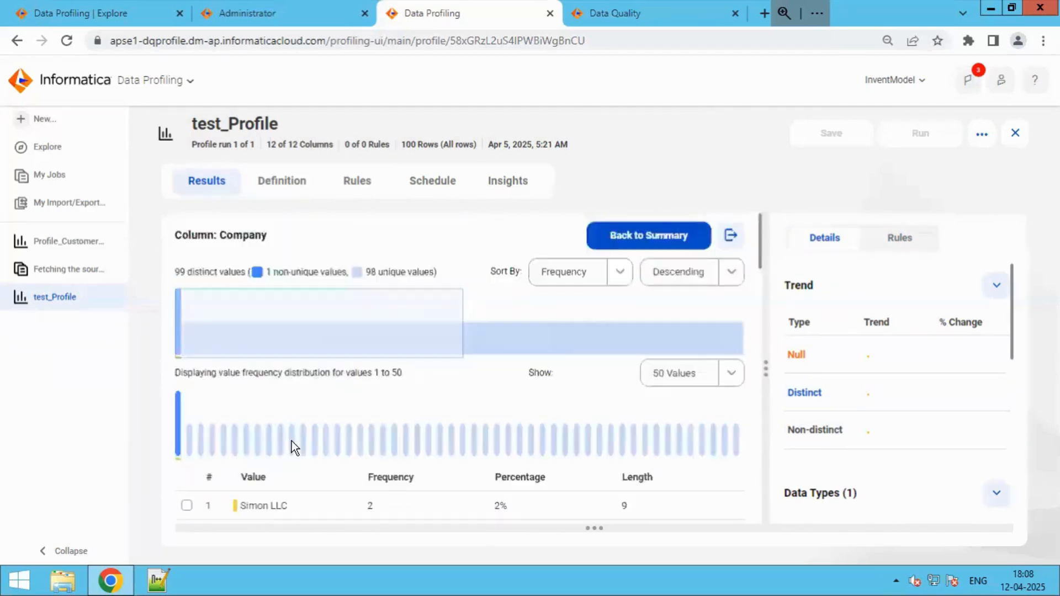
{"action": "left_click", "coordinate": [726, 242]}
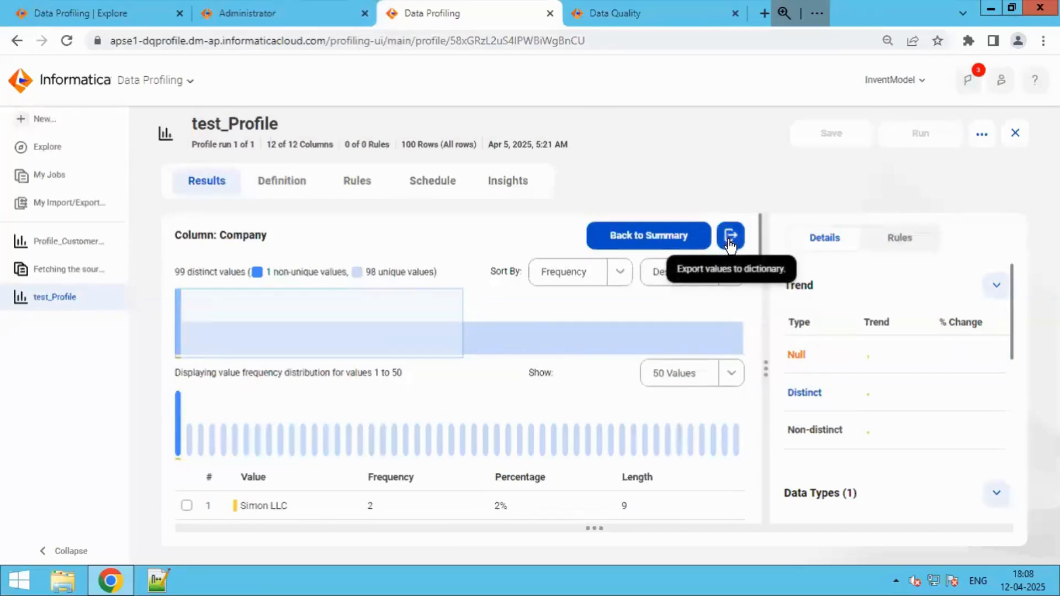
{"action": "left_click", "coordinate": [430, 247]}
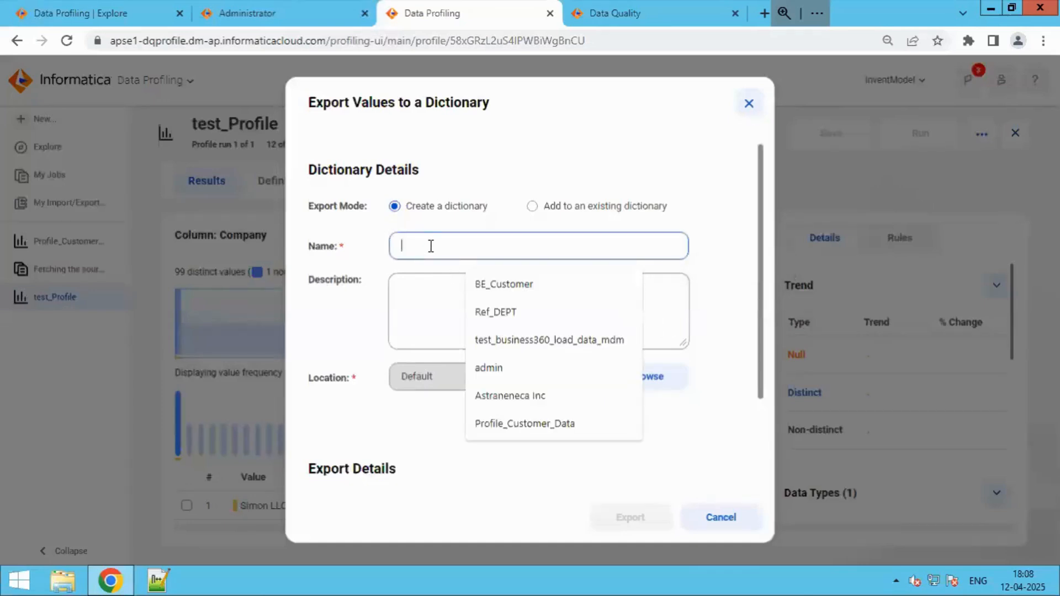
{"action": "type", "text": "DIC"}
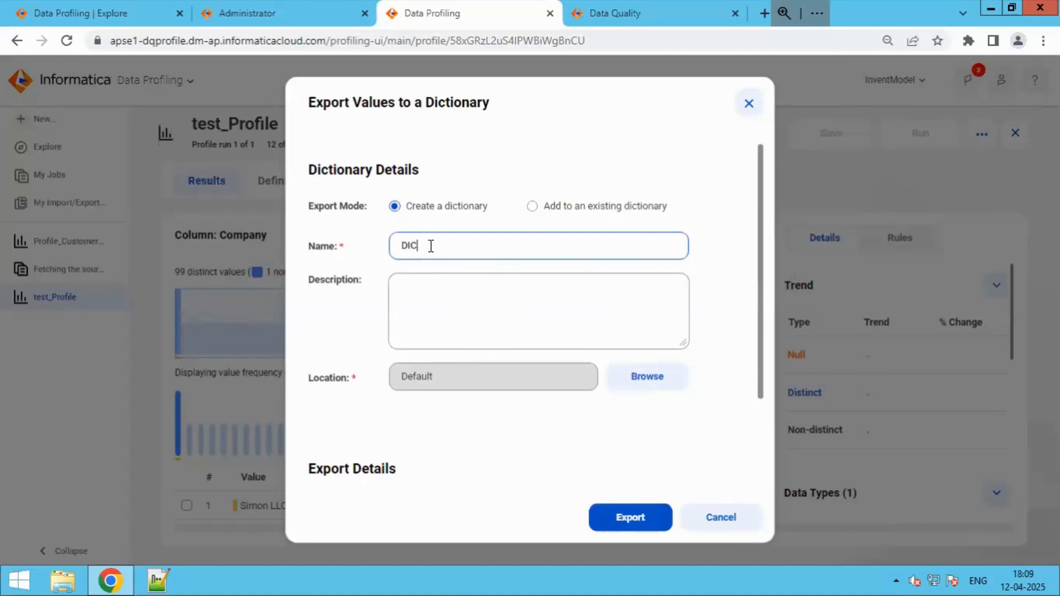
{"action": "type", "text": "_COMPANY_LIST"}
Set the new company dictionary's location to Project_Customer_CDQ
{"action": "left_click", "coordinate": [467, 319]}
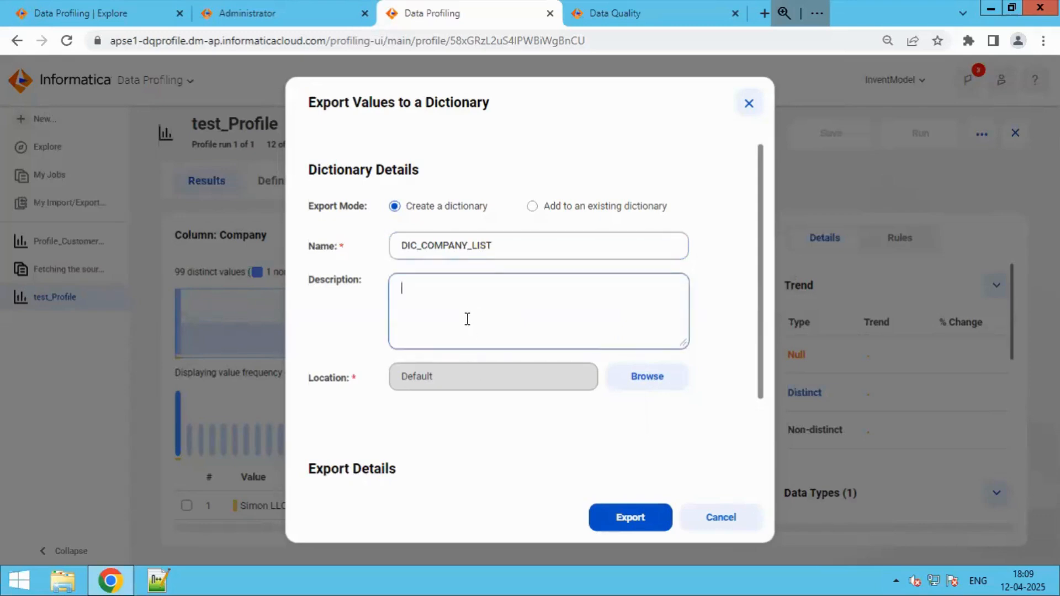
{"action": "left_click", "coordinate": [640, 385]}
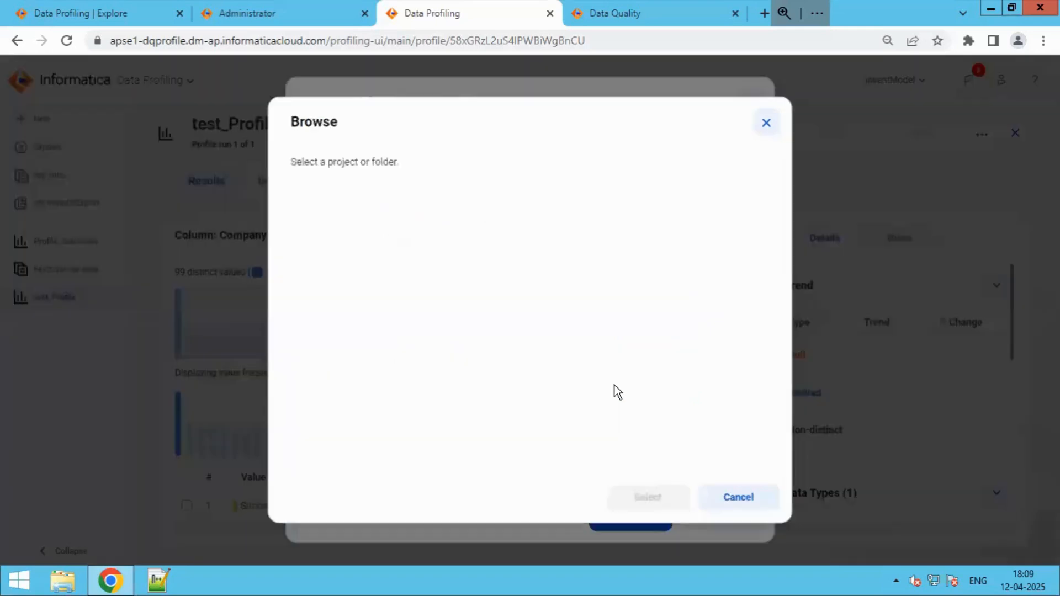
{"action": "left_click", "coordinate": [404, 246]}
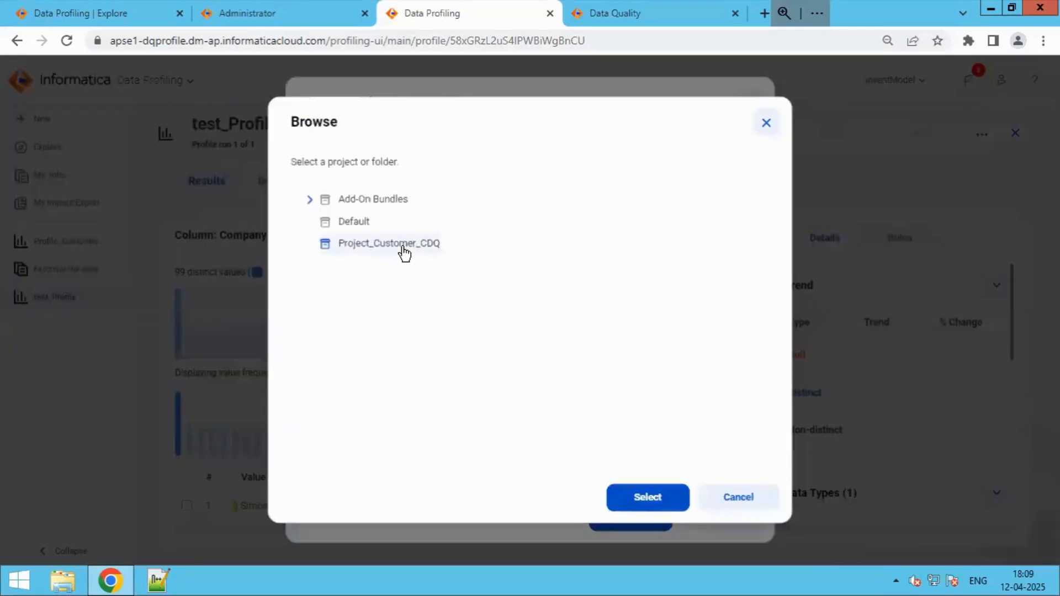
{"action": "left_click", "coordinate": [654, 502]}
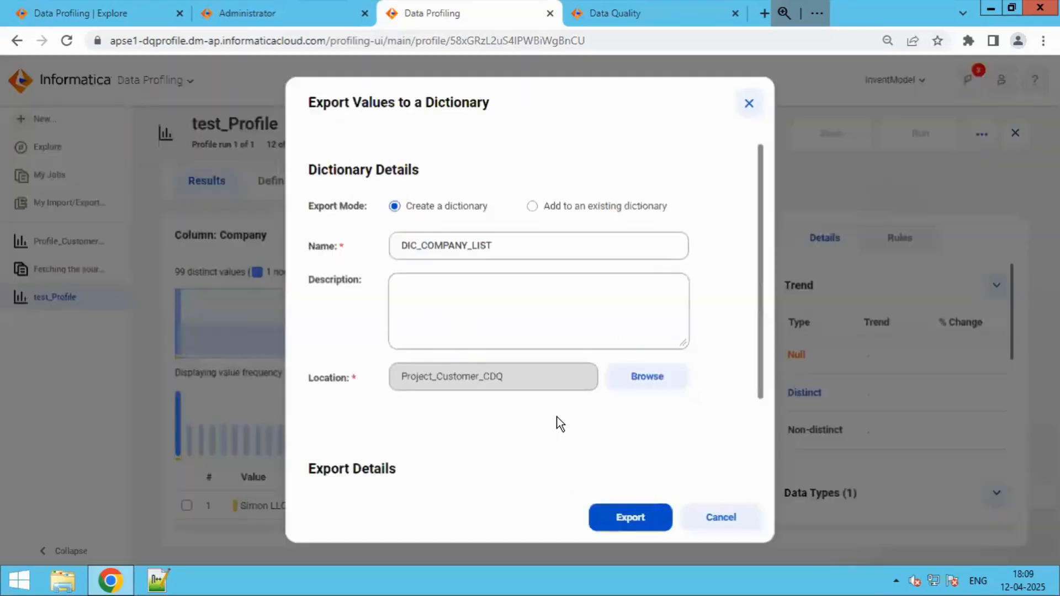
Keep the value range at All after checking the other range options, and export the Company values to the dictionary
{"action": "scroll", "coordinate": [560, 424], "scroll_direction": "down", "scroll_amount": 3}
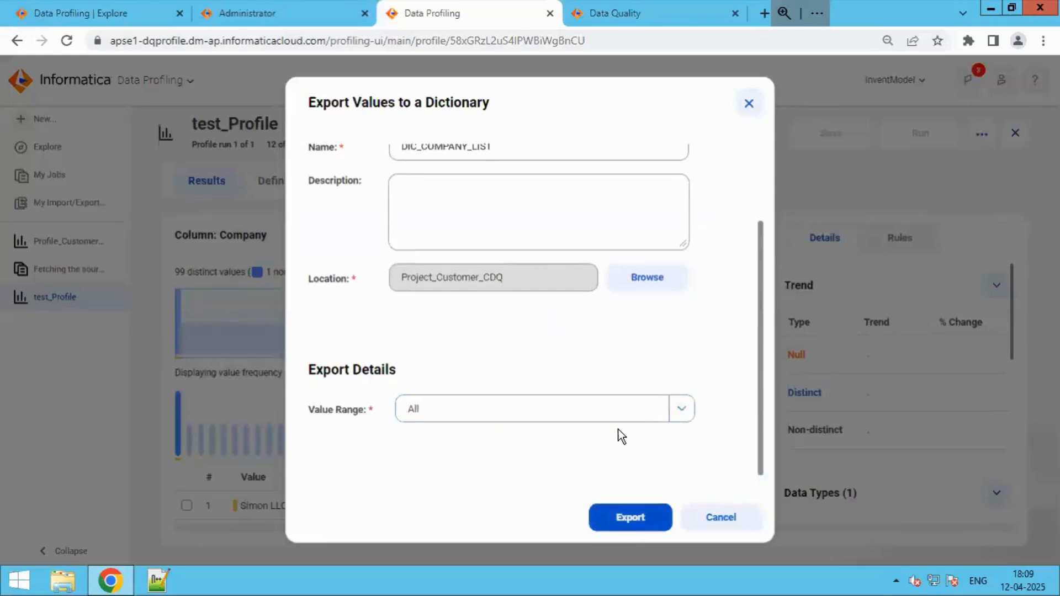
{"action": "left_click", "coordinate": [681, 418]}
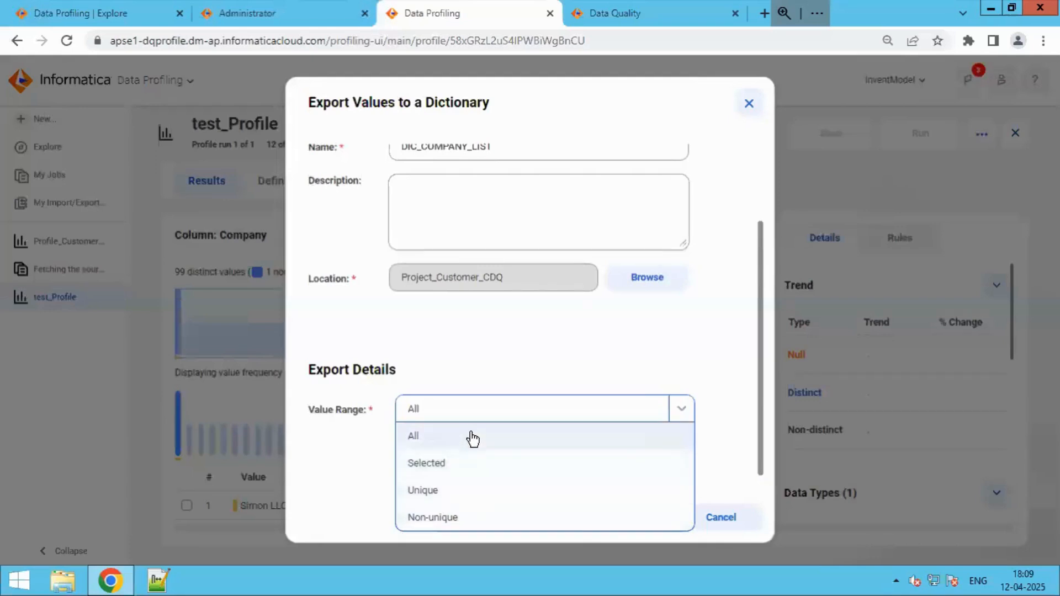
{"action": "left_click", "coordinate": [472, 465]}
{"action": "left_click", "coordinate": [503, 409]}
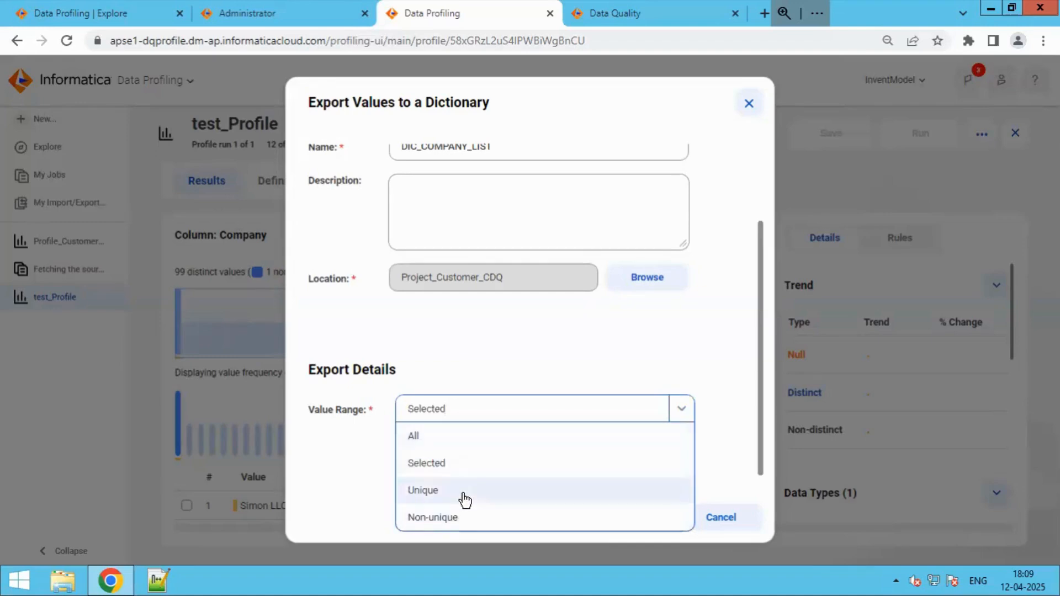
{"action": "left_click", "coordinate": [455, 436]}
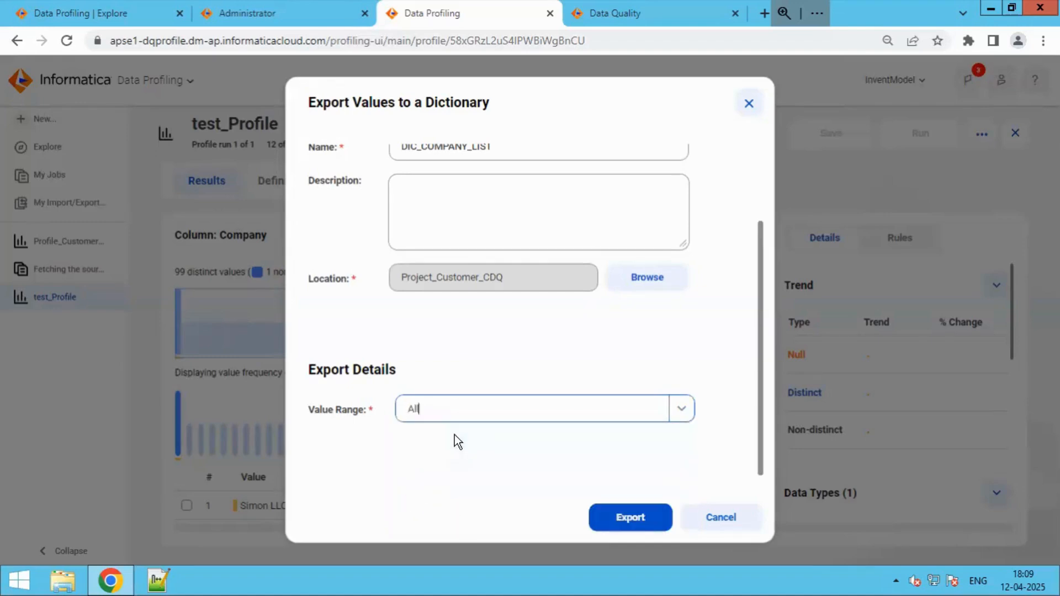
{"action": "scroll", "coordinate": [502, 313], "scroll_direction": "up", "scroll_amount": 2}
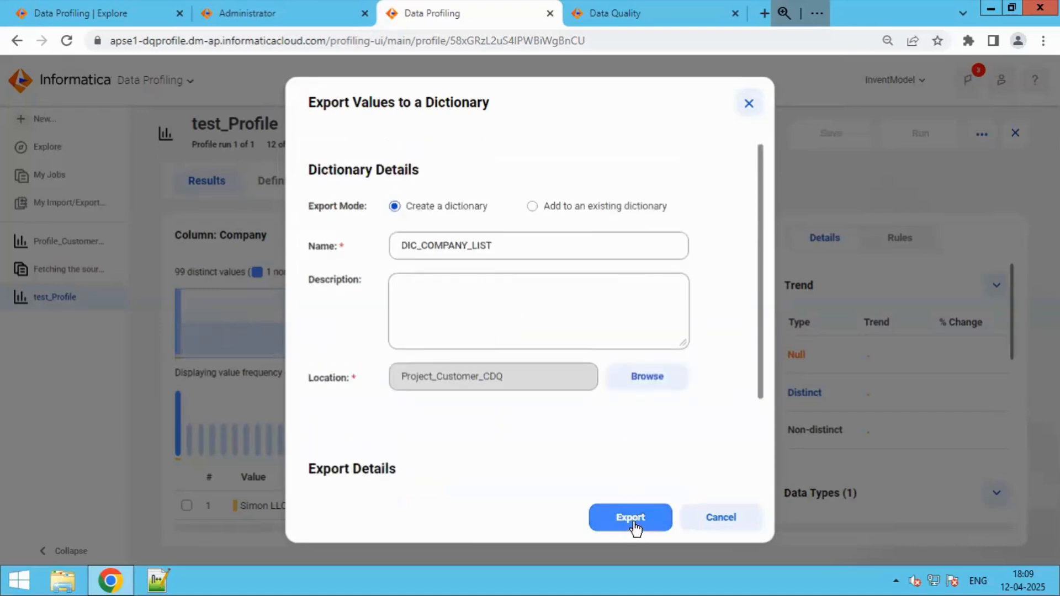
{"action": "double_click", "coordinate": [434, 245]}
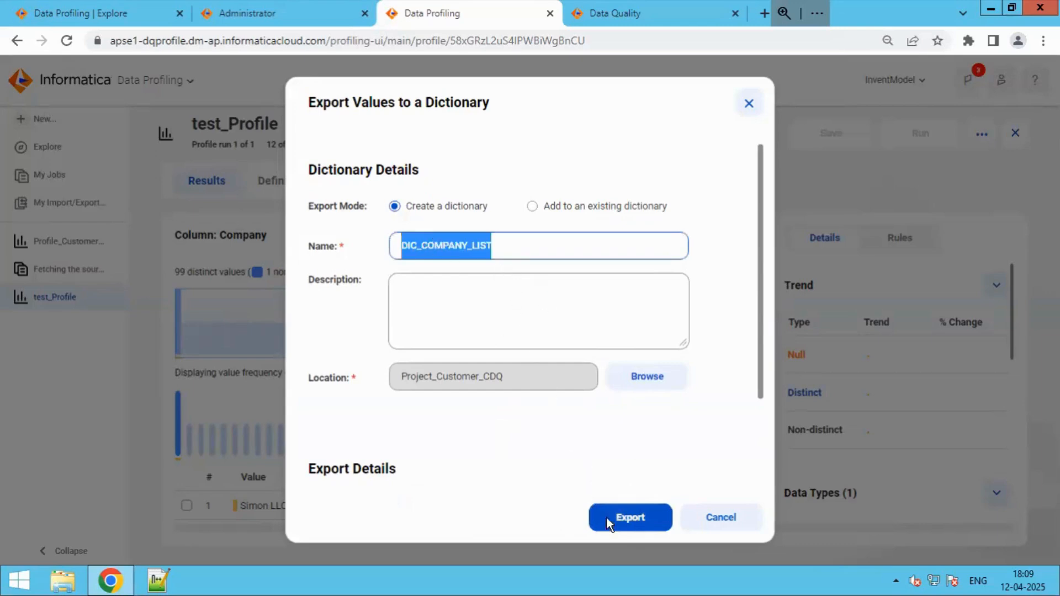
{"action": "left_click", "coordinate": [628, 526]}
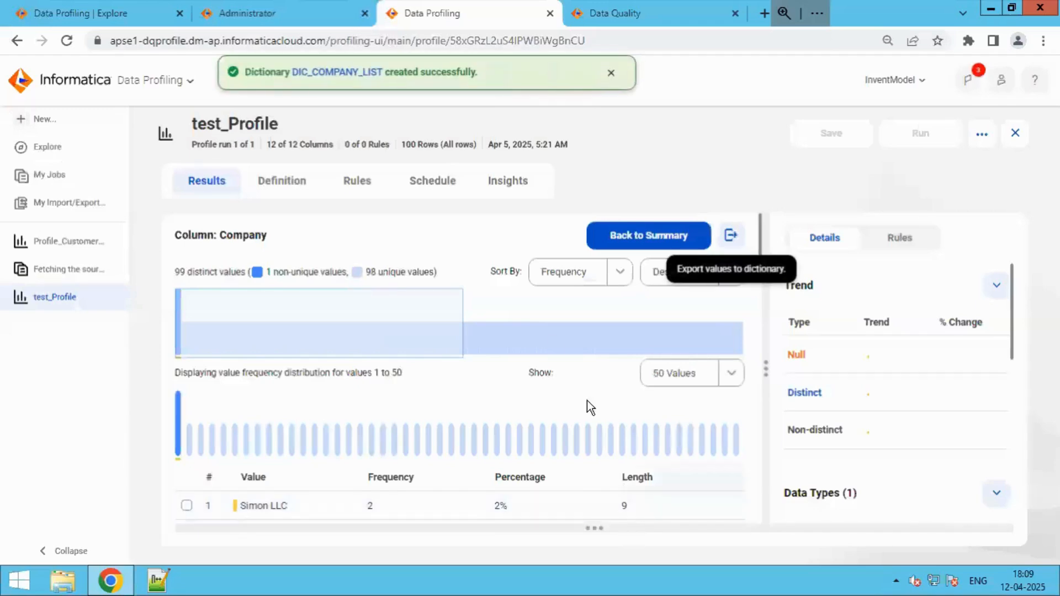
Open the newly created DIC_COMPANY_LIST dictionary, browse its company entries, and close it
{"action": "left_click", "coordinate": [338, 72]}
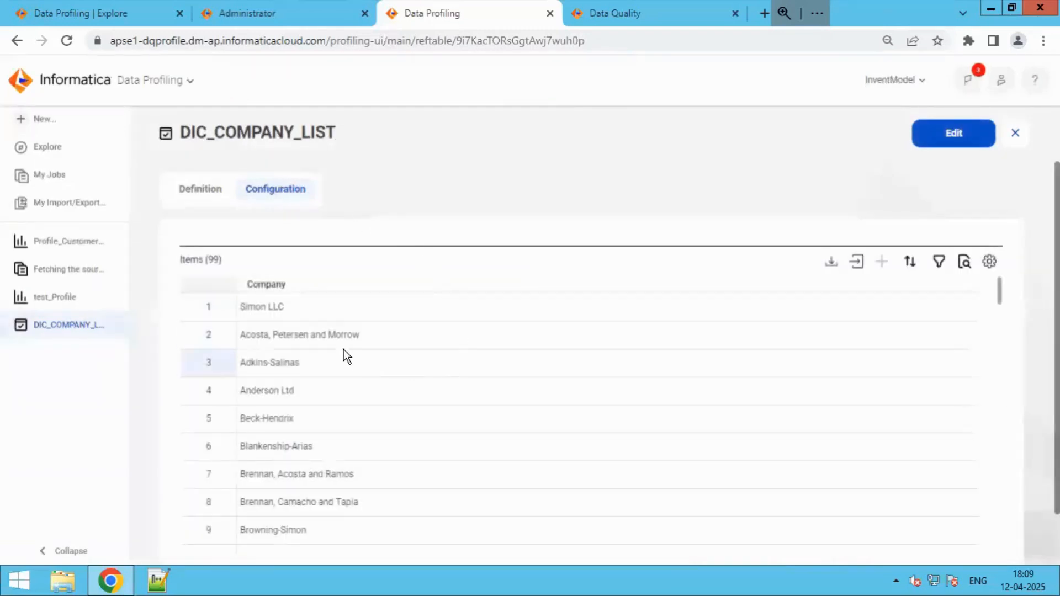
{"action": "scroll", "coordinate": [356, 490], "scroll_direction": "down", "scroll_amount": 2}
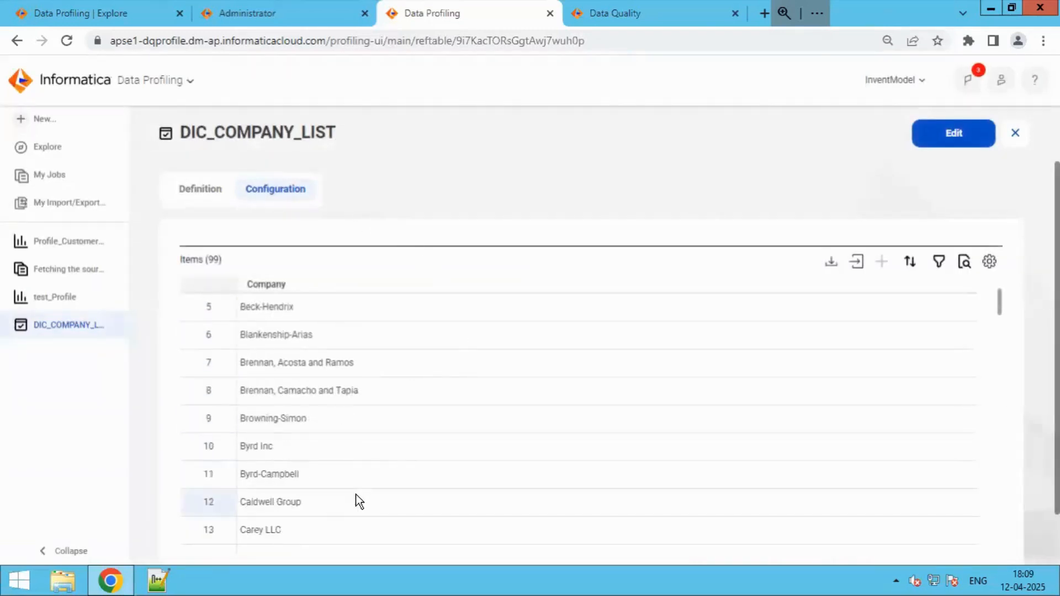
{"action": "scroll", "coordinate": [356, 495], "scroll_direction": "down", "scroll_amount": 3}
{"action": "scroll", "coordinate": [356, 495], "scroll_direction": "down", "scroll_amount": 2}
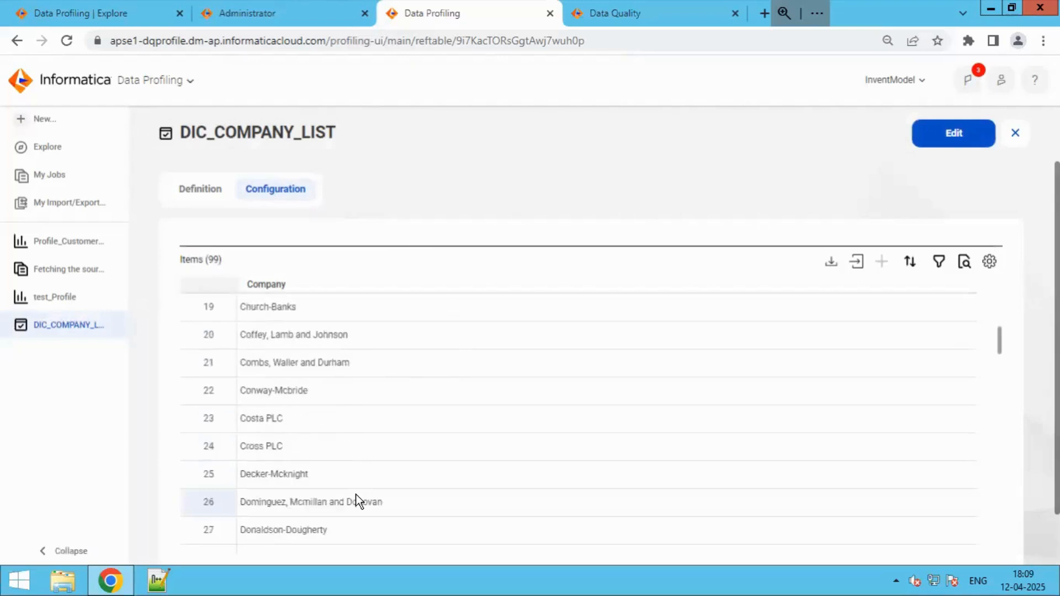
{"action": "scroll", "coordinate": [356, 495], "scroll_direction": "up", "scroll_amount": 6}
{"action": "scroll", "coordinate": [355, 494], "scroll_direction": "up", "scroll_amount": 3}
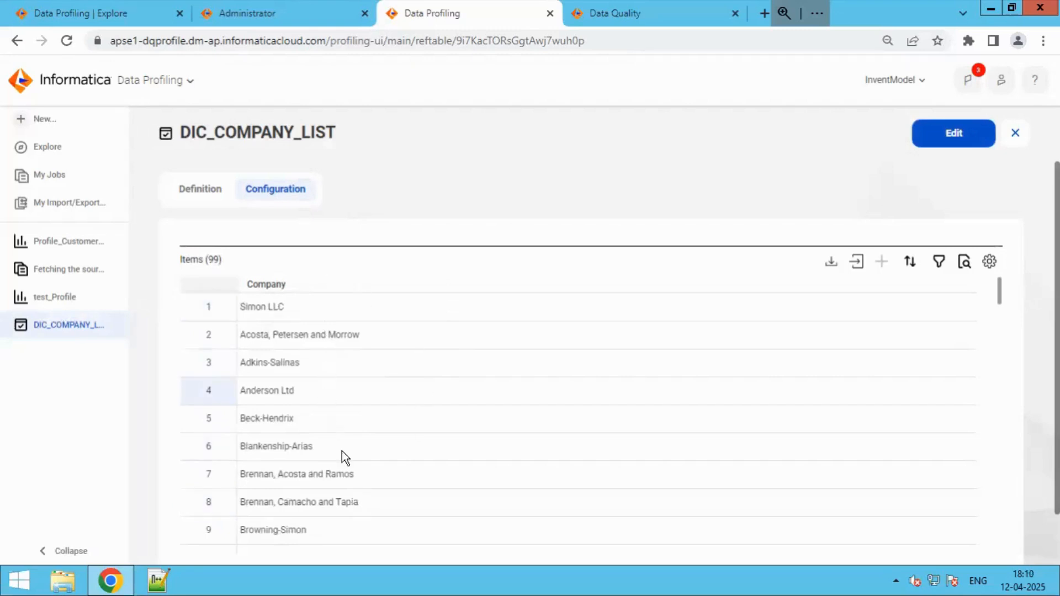
{"action": "left_click", "coordinate": [1020, 142]}
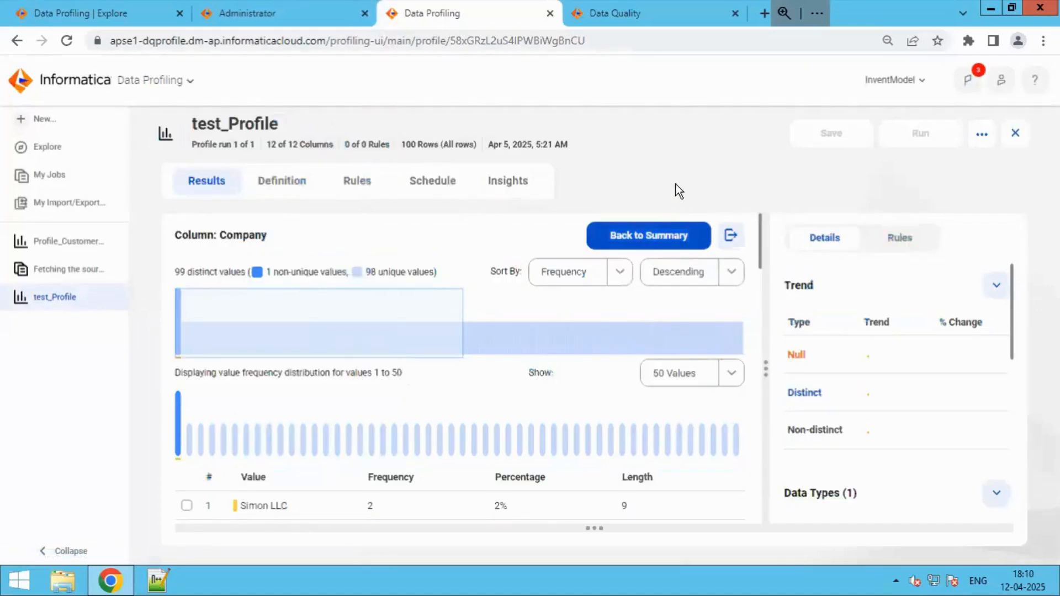
Return to the column summary and open the Country column's detailed results, reviewing the frequency of repeated and unique countries
{"action": "left_click", "coordinate": [678, 242]}
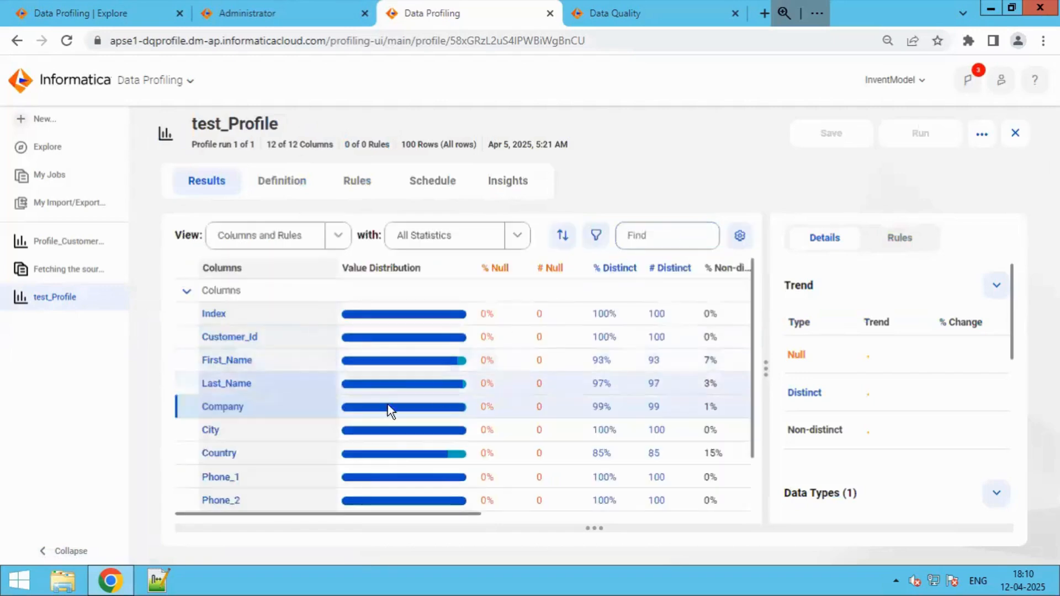
{"action": "left_click", "coordinate": [217, 454]}
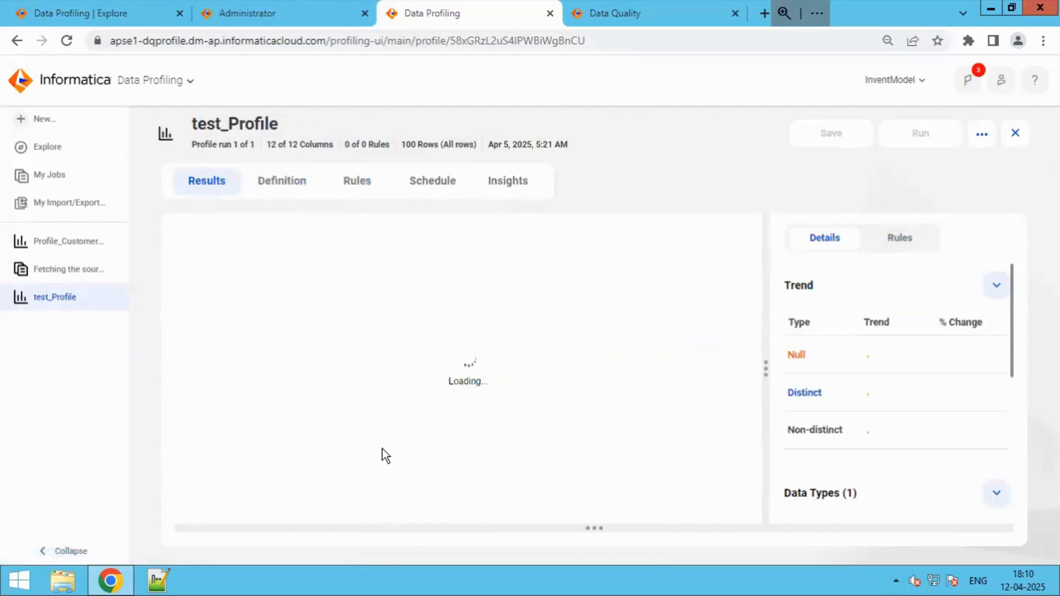
{"action": "scroll", "coordinate": [395, 437], "scroll_direction": "down", "scroll_amount": 5}
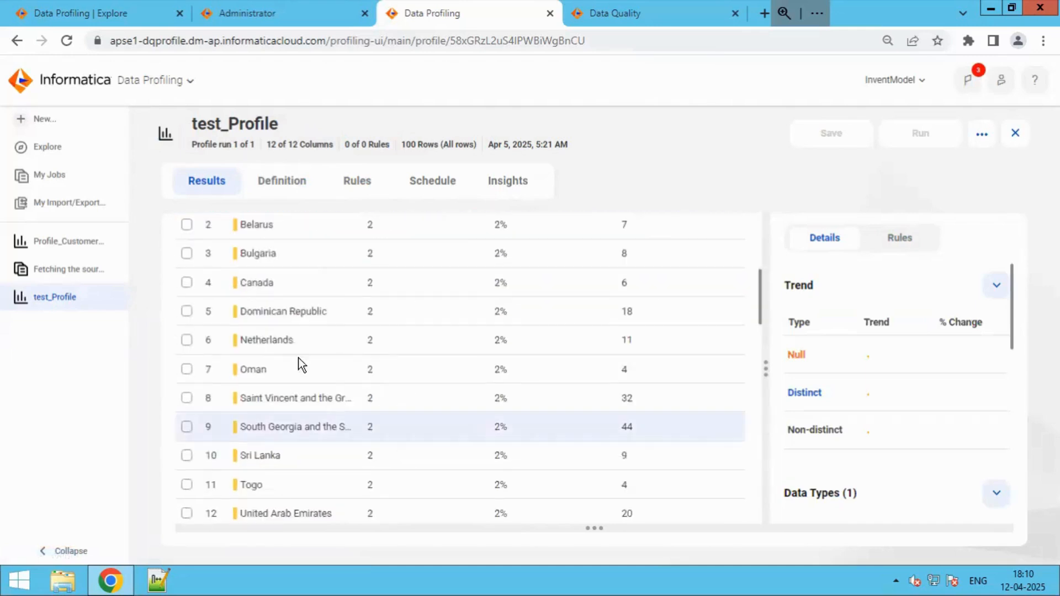
{"action": "scroll", "coordinate": [297, 490], "scroll_direction": "up", "scroll_amount": 5}
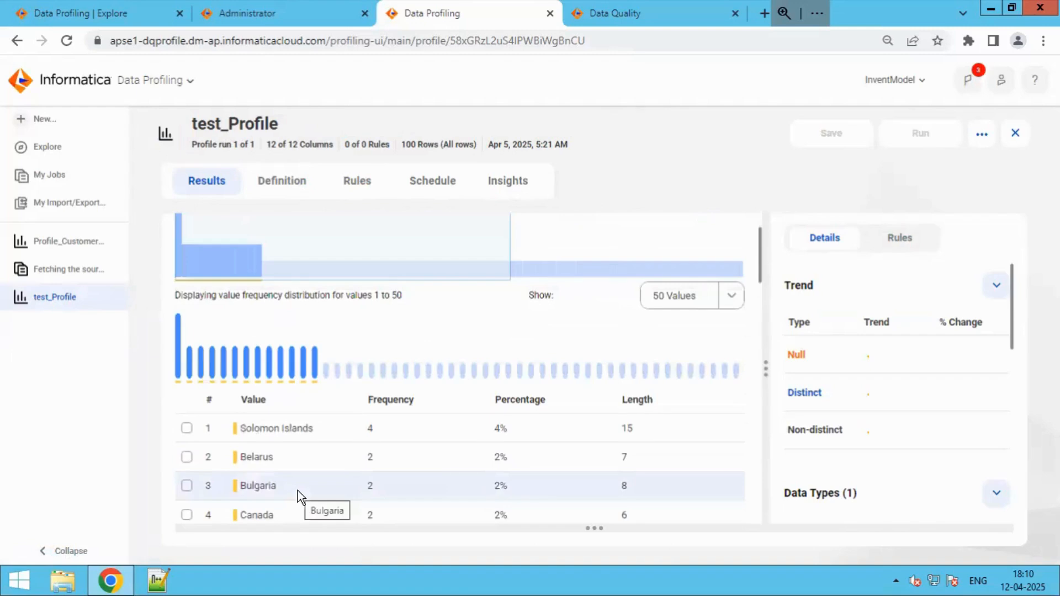
{"action": "scroll", "coordinate": [297, 490], "scroll_direction": "up", "scroll_amount": 1}
{"action": "scroll", "coordinate": [297, 490], "scroll_direction": "down", "scroll_amount": 2}
{"action": "scroll", "coordinate": [297, 495], "scroll_direction": "down", "scroll_amount": 3}
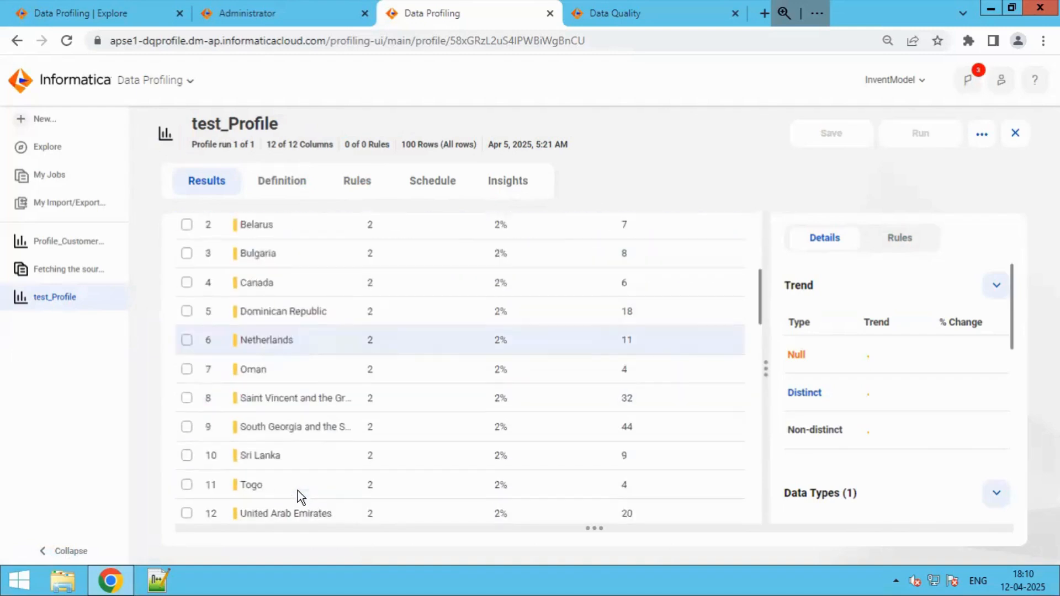
{"action": "scroll", "coordinate": [297, 495], "scroll_direction": "up", "scroll_amount": 5}
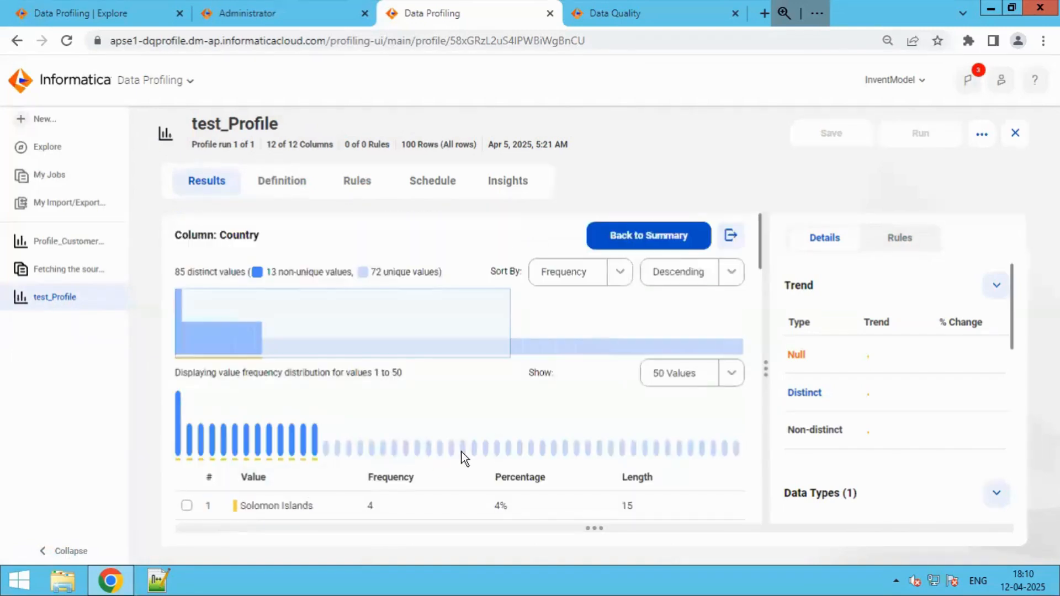
Start exporting the Country values to a new dictionary named DIC_COUNTRY_LIST located in Project_Customer_CDQ
{"action": "left_click", "coordinate": [730, 243]}
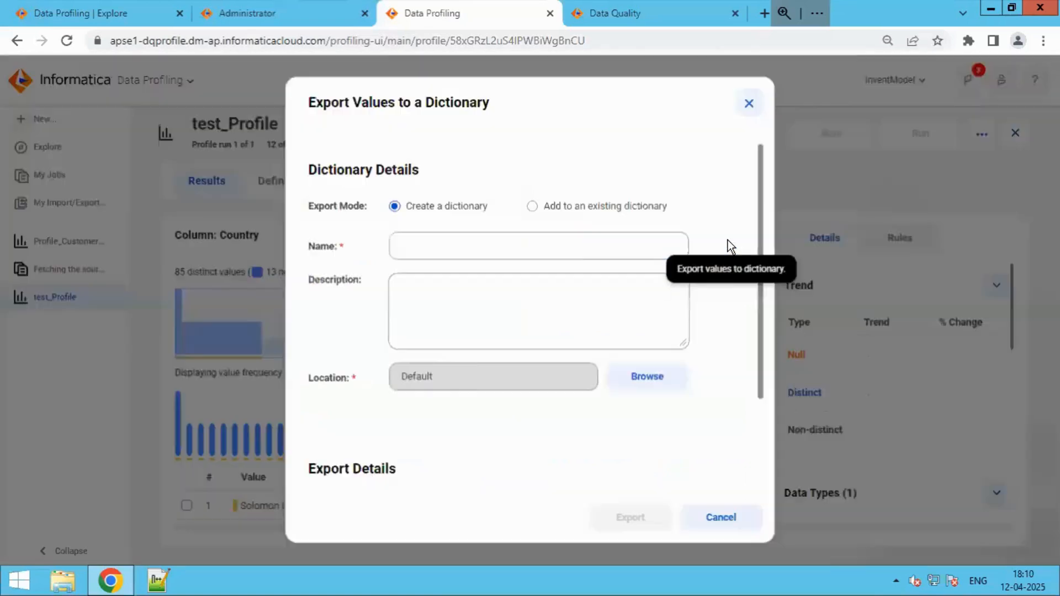
{"action": "left_click", "coordinate": [442, 244]}
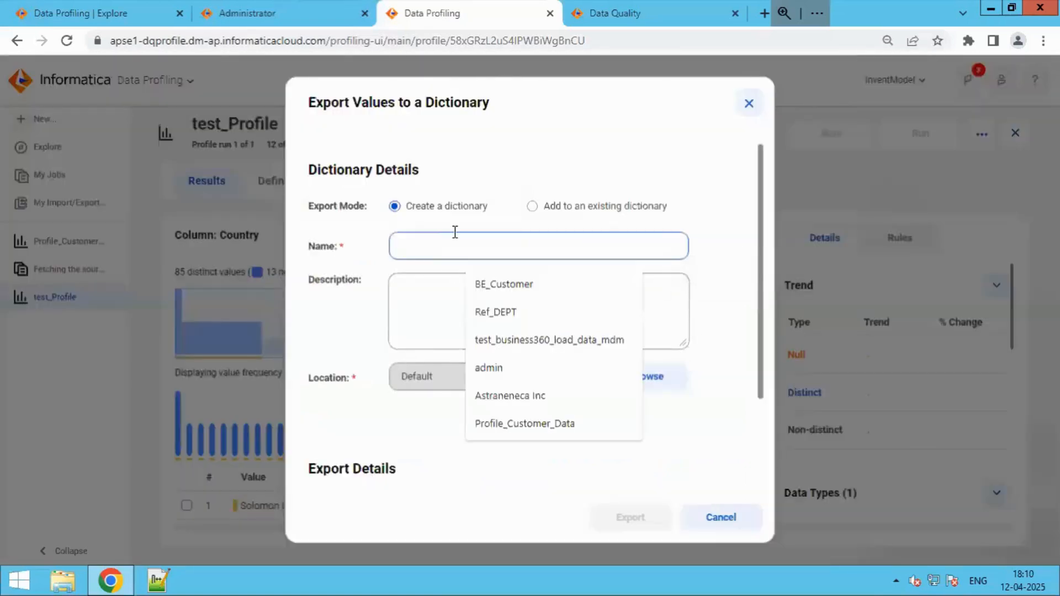
{"action": "type", "text": "DIC"}
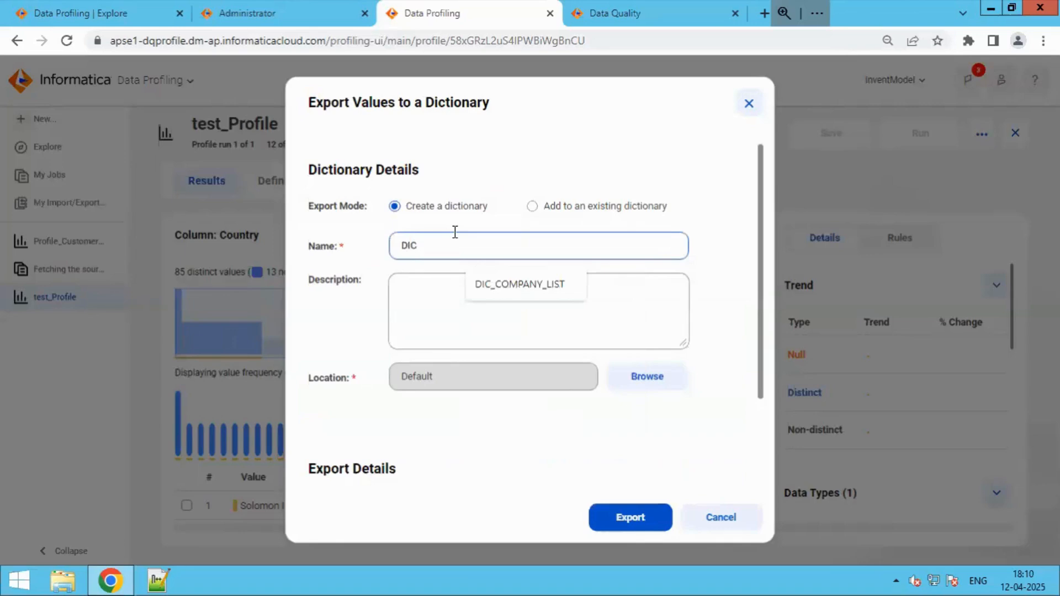
{"action": "type", "text": "_COUN"}
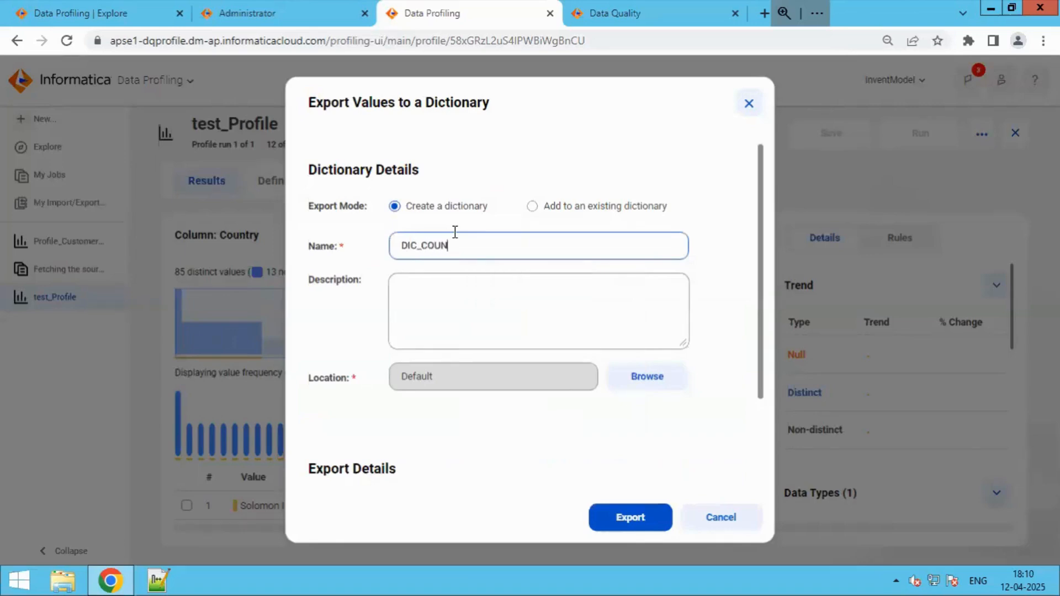
{"action": "type", "text": "TRY_LIST"}
{"action": "left_click", "coordinate": [660, 381]}
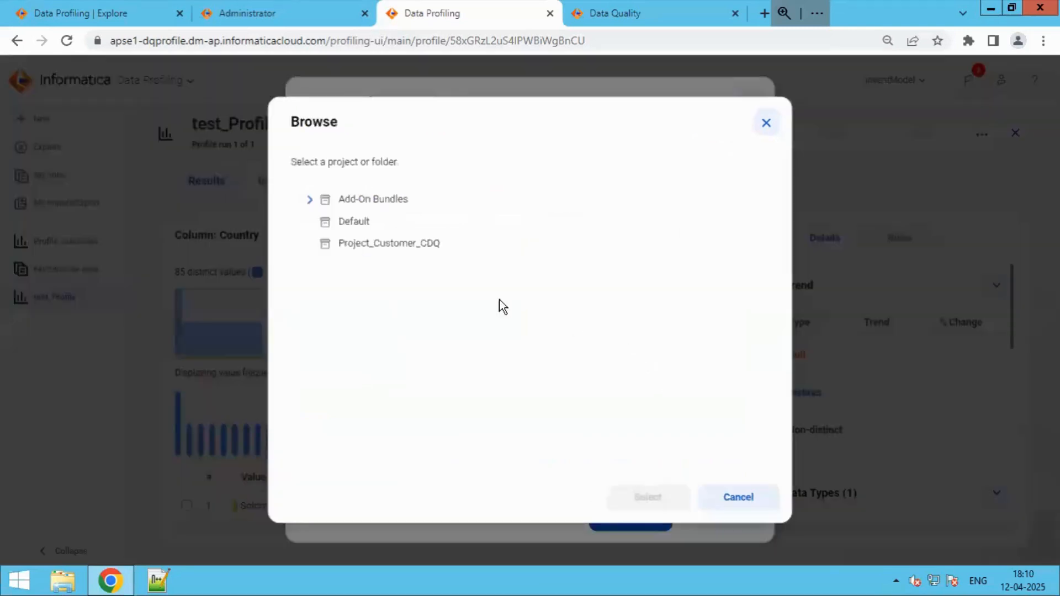
{"action": "left_click", "coordinate": [417, 244]}
{"action": "left_click", "coordinate": [649, 498]}
Set the value range to Unique and export the Country values to the dictionary
{"action": "scroll", "coordinate": [560, 389], "scroll_direction": "down", "scroll_amount": 3}
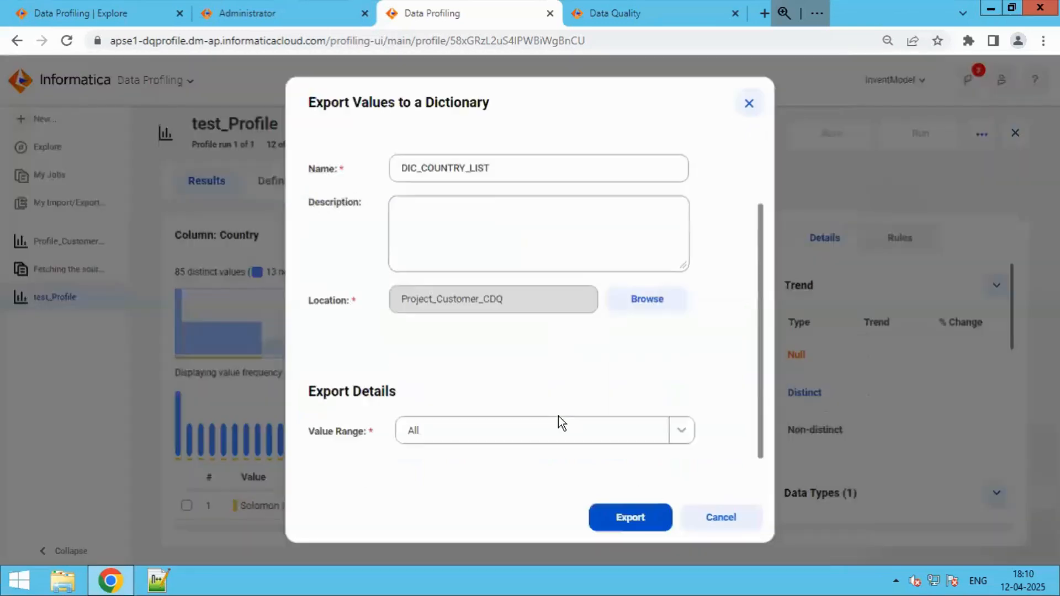
{"action": "left_click", "coordinate": [574, 411]}
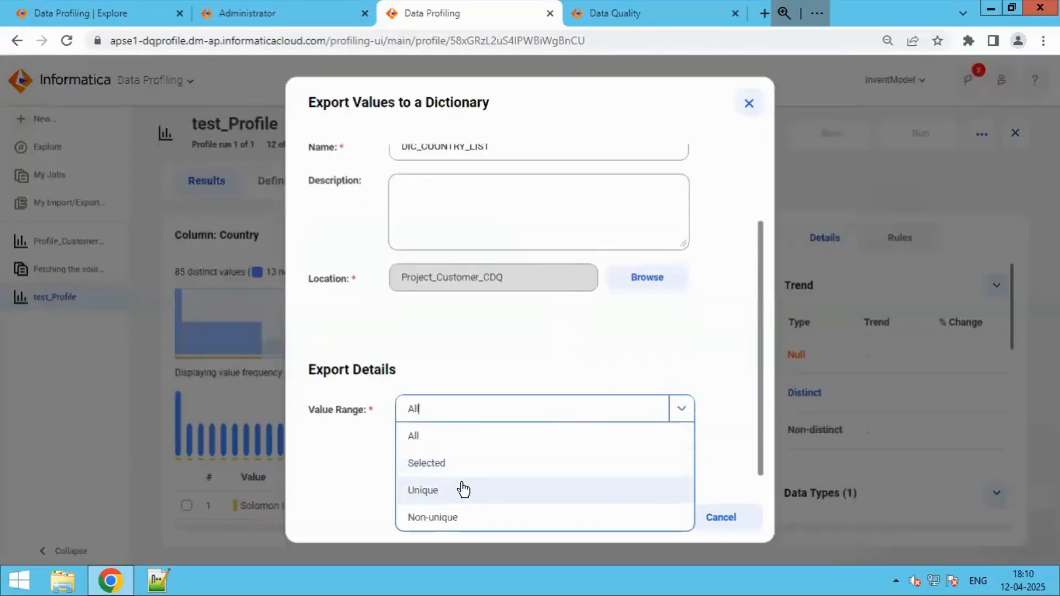
{"action": "left_click", "coordinate": [445, 494]}
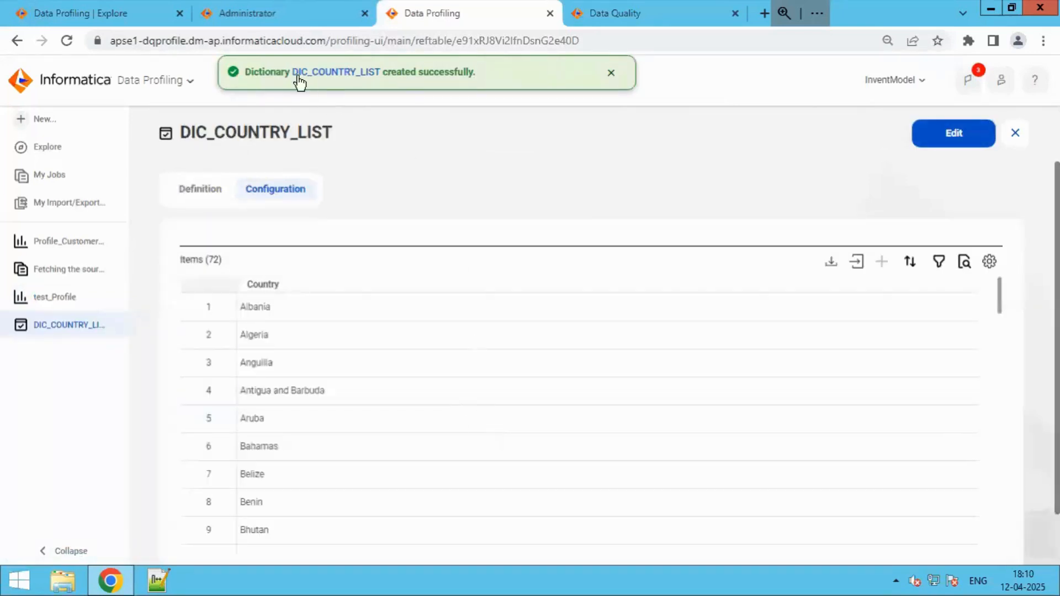
Switch to Informatica Data Quality and start creating a new Dictionary asset
{"action": "left_click", "coordinate": [634, 21]}
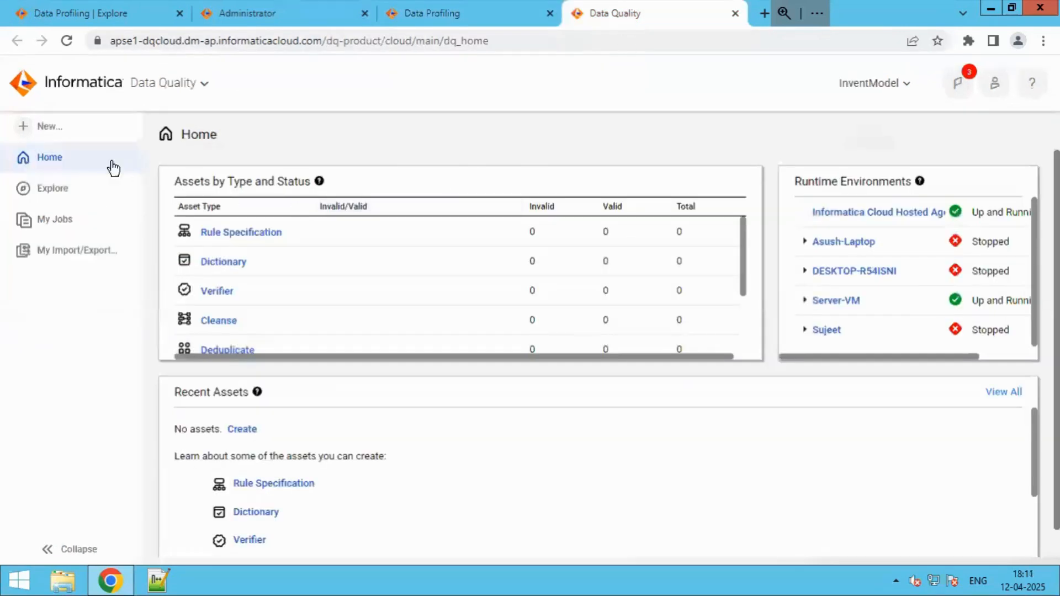
{"action": "left_click", "coordinate": [49, 127]}
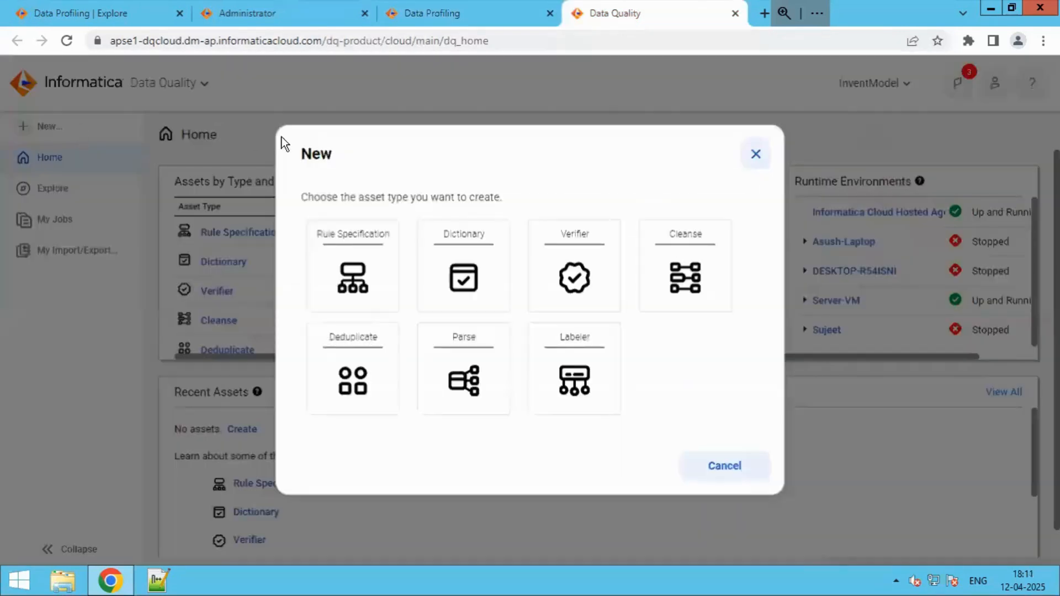
{"action": "left_click", "coordinate": [464, 274]}
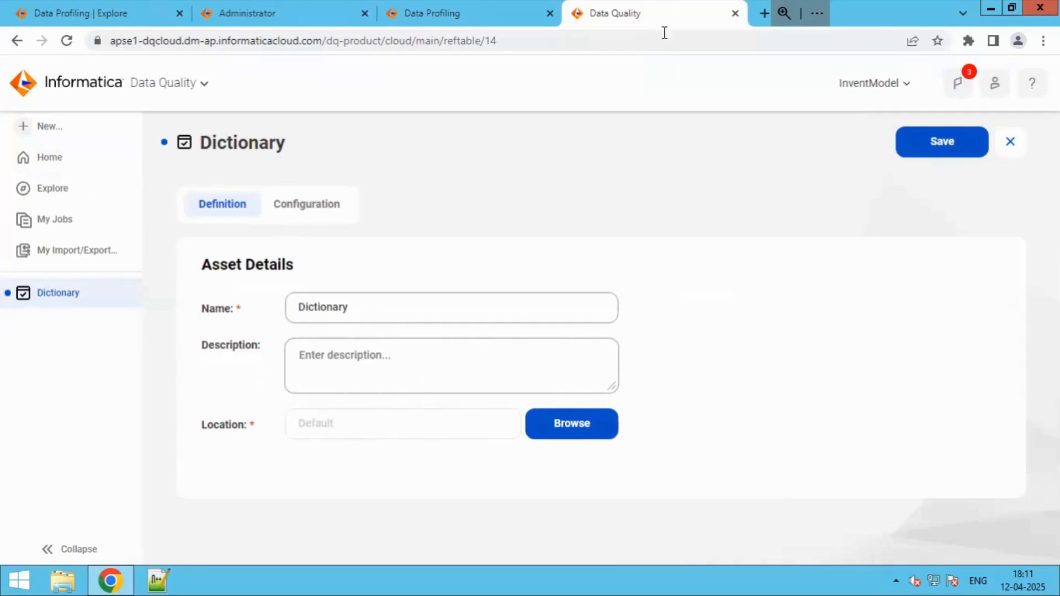
Return to DIC_COUNTRY_LIST in Data Profiling, make it editable, and add three new rows to its country list
{"action": "left_click", "coordinate": [474, 12]}
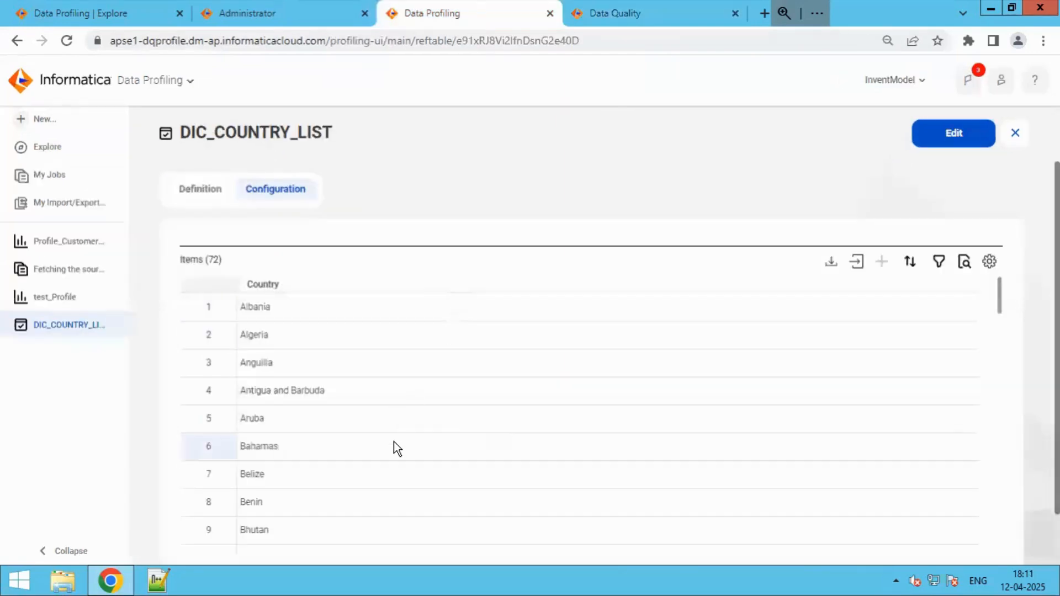
{"action": "scroll", "coordinate": [394, 442], "scroll_direction": "down", "scroll_amount": 3}
{"action": "scroll", "coordinate": [393, 442], "scroll_direction": "up", "scroll_amount": 3}
{"action": "left_click", "coordinate": [966, 145]}
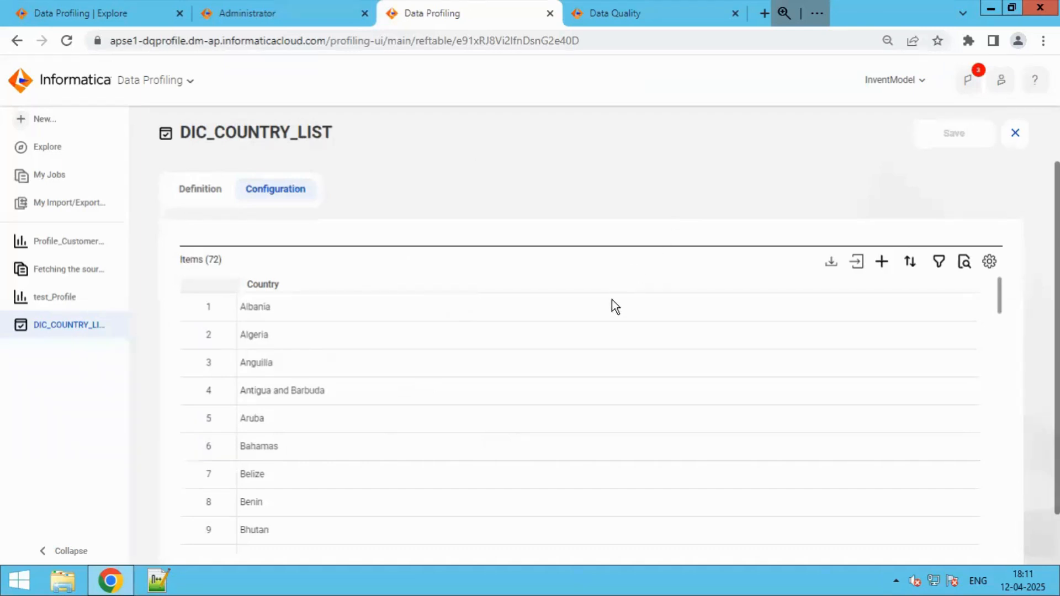
{"action": "left_click", "coordinate": [884, 262]}
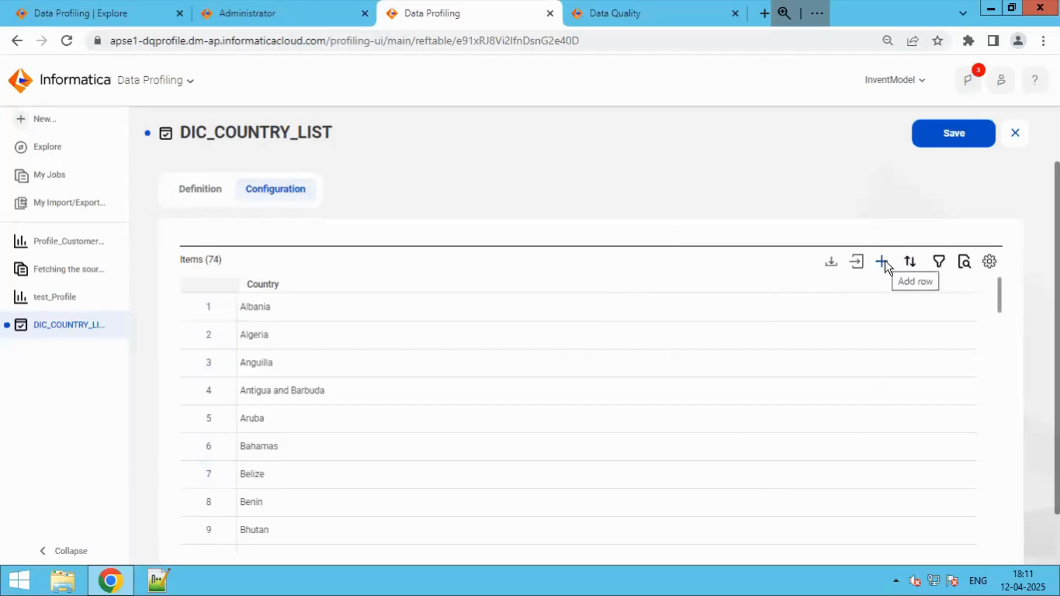
{"action": "left_click", "coordinate": [886, 260]}
{"action": "scroll", "coordinate": [607, 414], "scroll_direction": "down", "scroll_amount": 2}
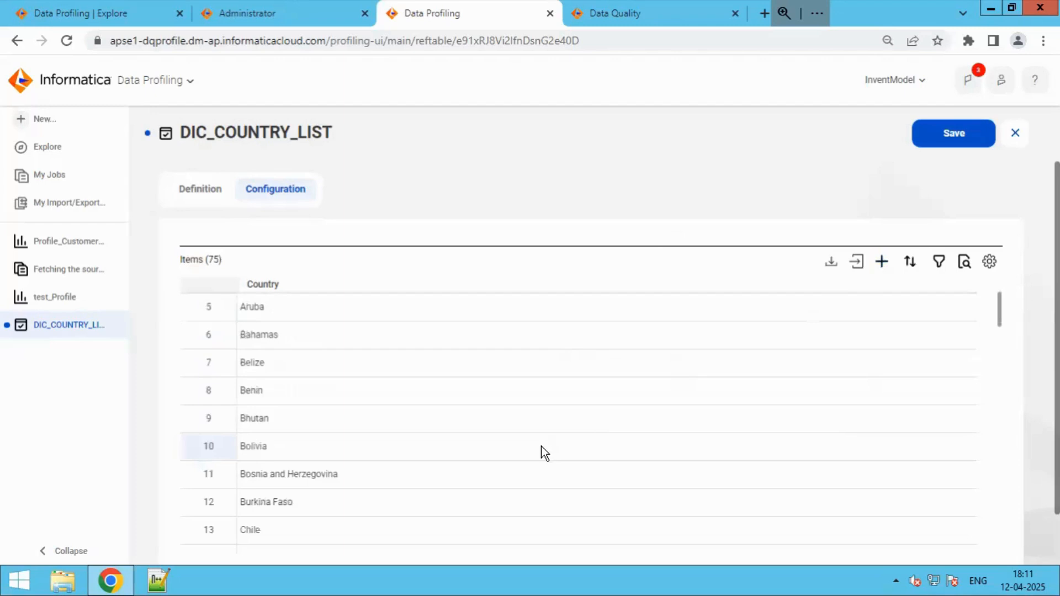
{"action": "scroll", "coordinate": [541, 446], "scroll_direction": "up", "scroll_amount": 2}
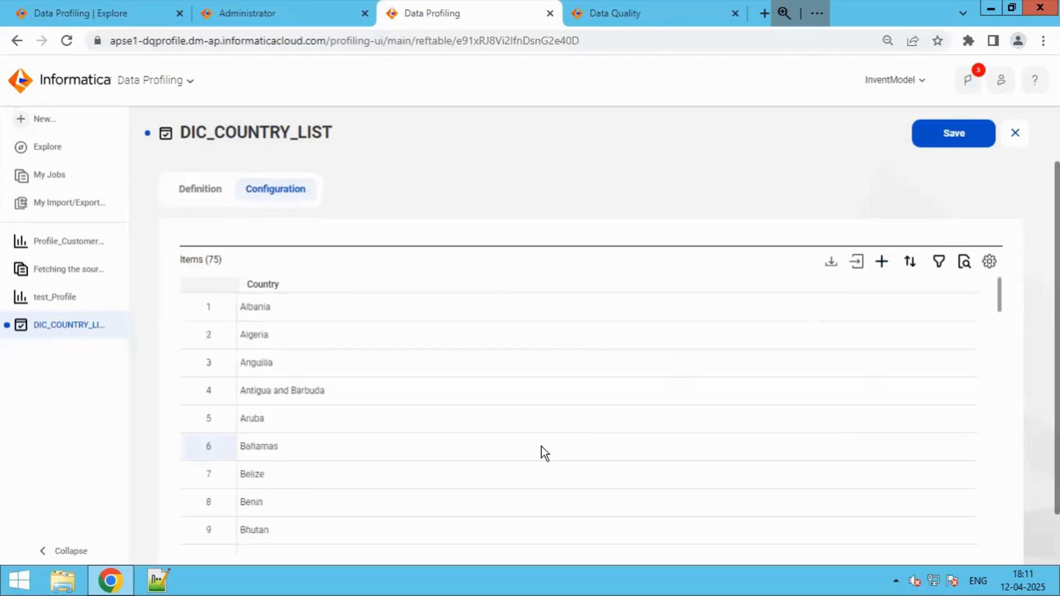
Review the definition details and asset references of DIC_COUNTRY_LIST, and return to its configuration
{"action": "left_click", "coordinate": [190, 193]}
{"action": "scroll", "coordinate": [261, 392], "scroll_direction": "down", "scroll_amount": 5}
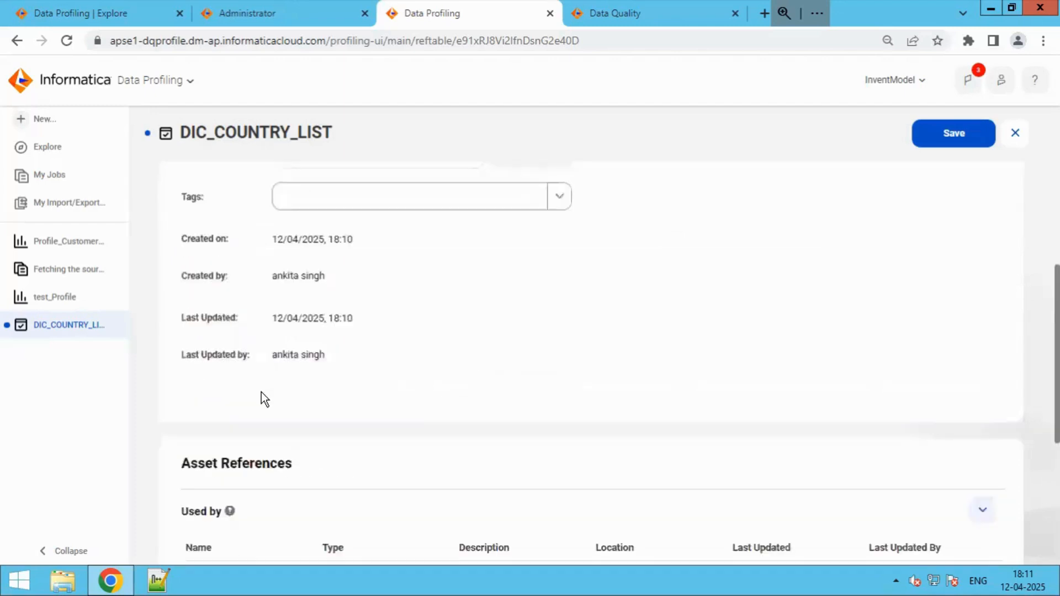
{"action": "scroll", "coordinate": [260, 391], "scroll_direction": "up", "scroll_amount": 5}
{"action": "scroll", "coordinate": [260, 391], "scroll_direction": "down", "scroll_amount": 5}
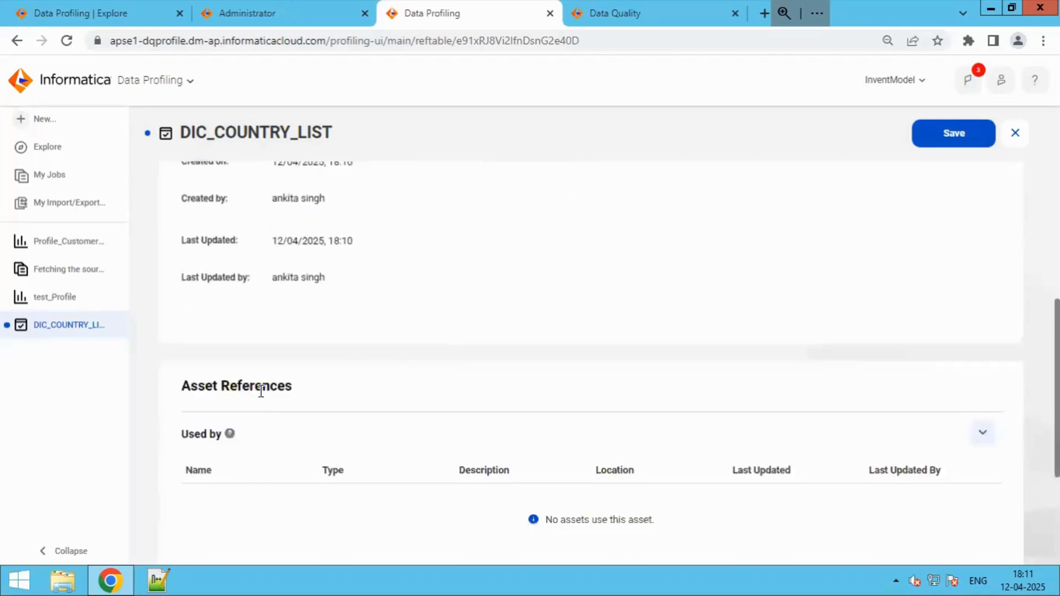
{"action": "scroll", "coordinate": [264, 359], "scroll_direction": "up", "scroll_amount": 5}
{"action": "left_click", "coordinate": [276, 190]}
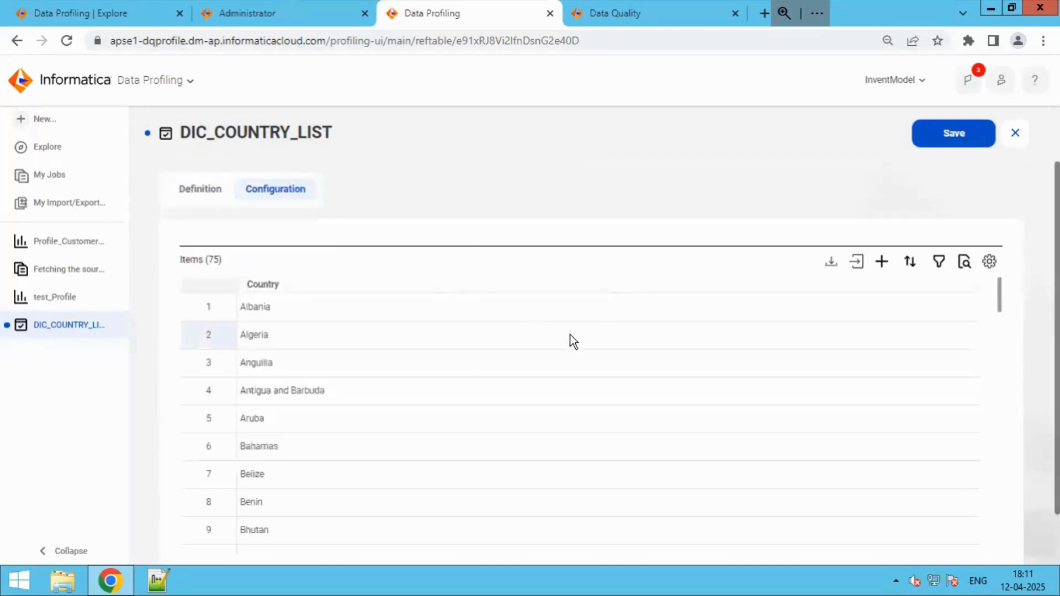